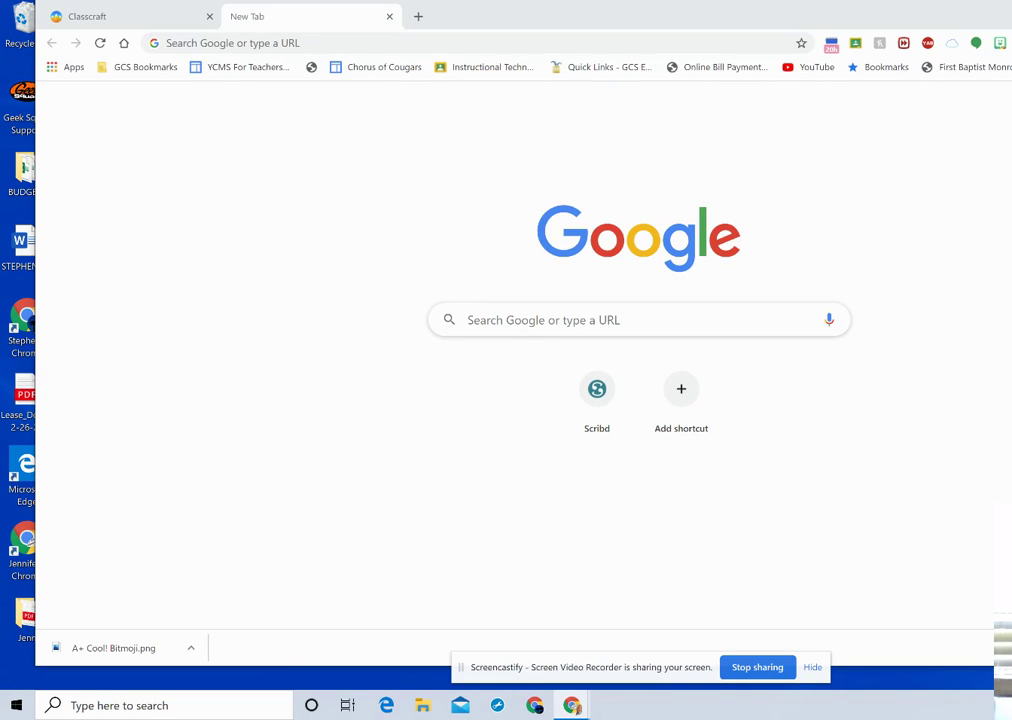
- Open the bookmarked "Untitled drawing - Google Drawings" page in the current browser tab
click(1005, 67)
scroll(950, 500, down, 4)
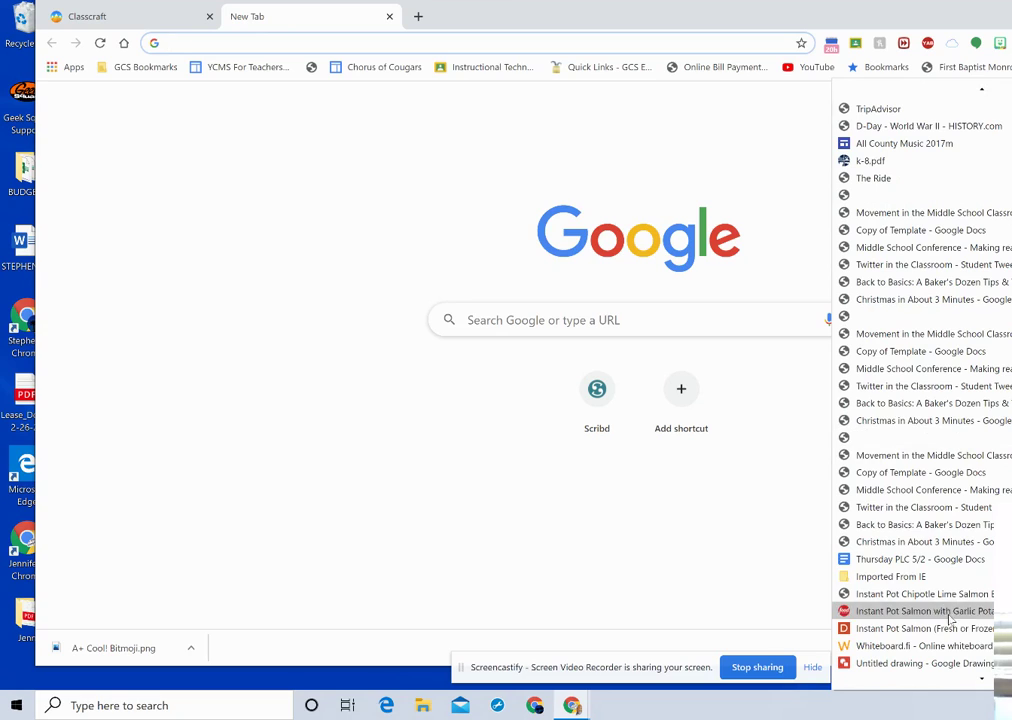
click(940, 663)
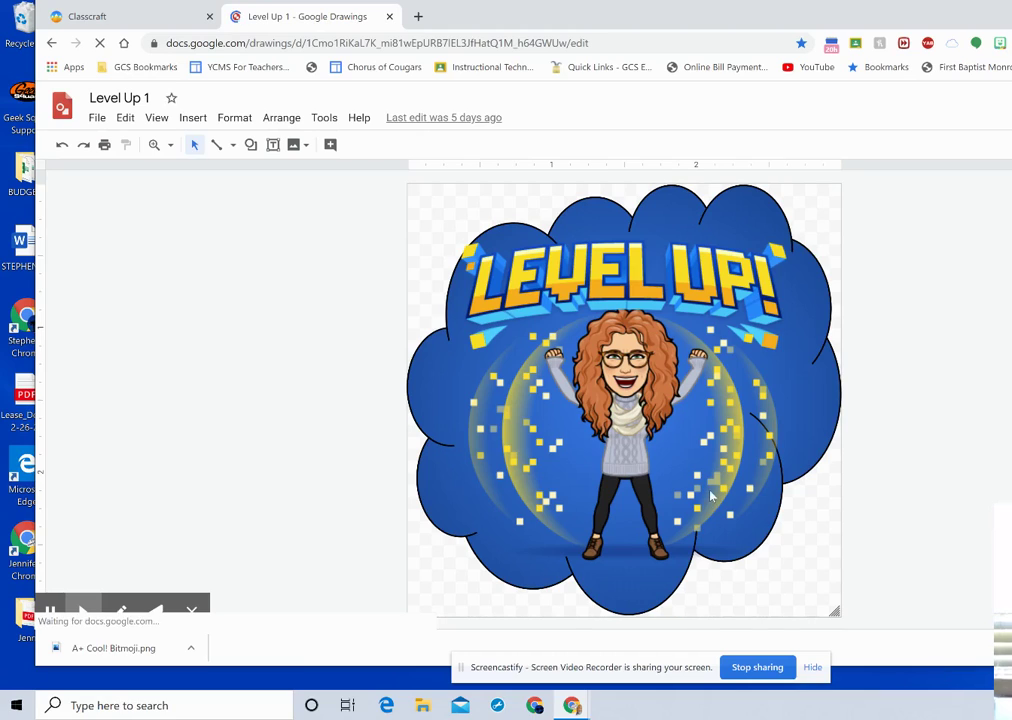
- Create a new blank drawing from the Level Up 1 drawing and close Level Up 1
click(100, 118)
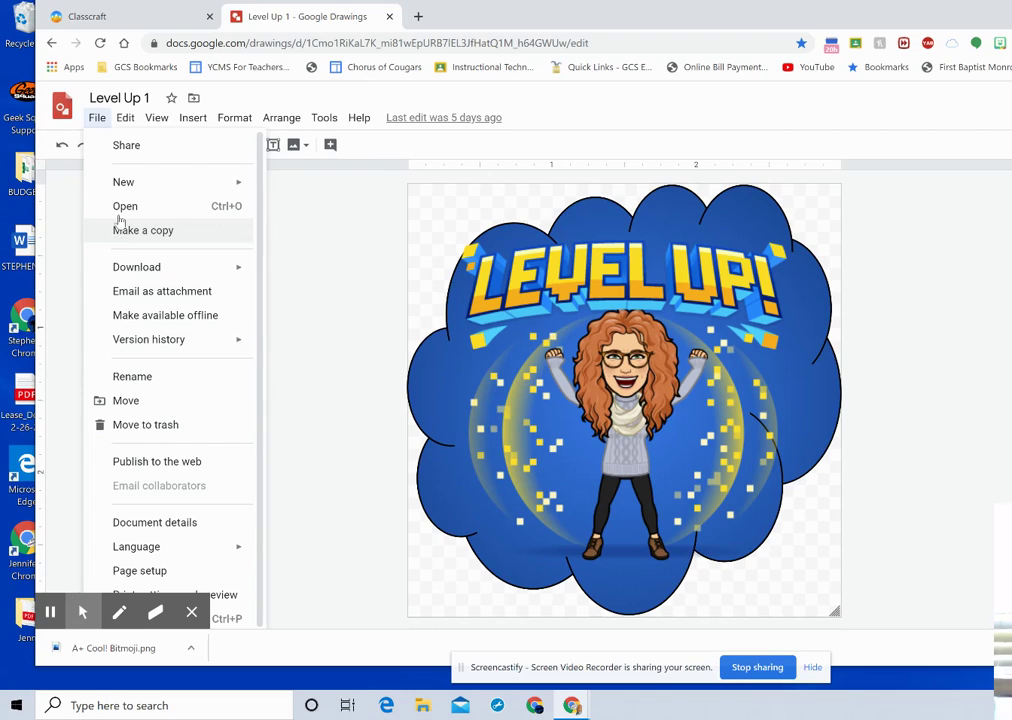
mouse_move(118, 182)
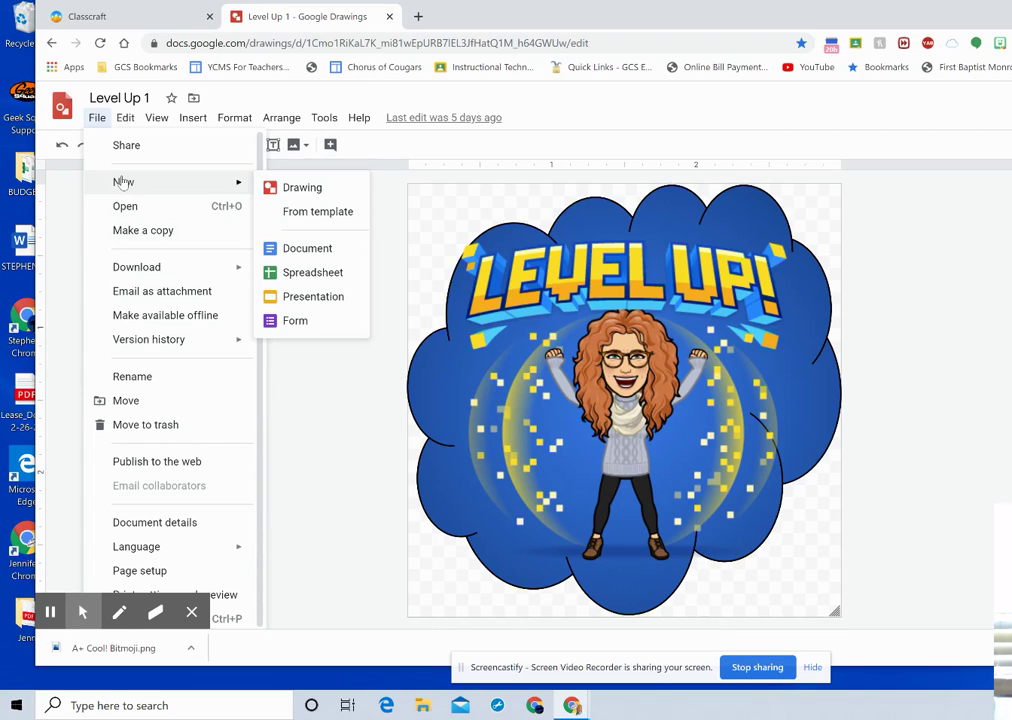
click(288, 188)
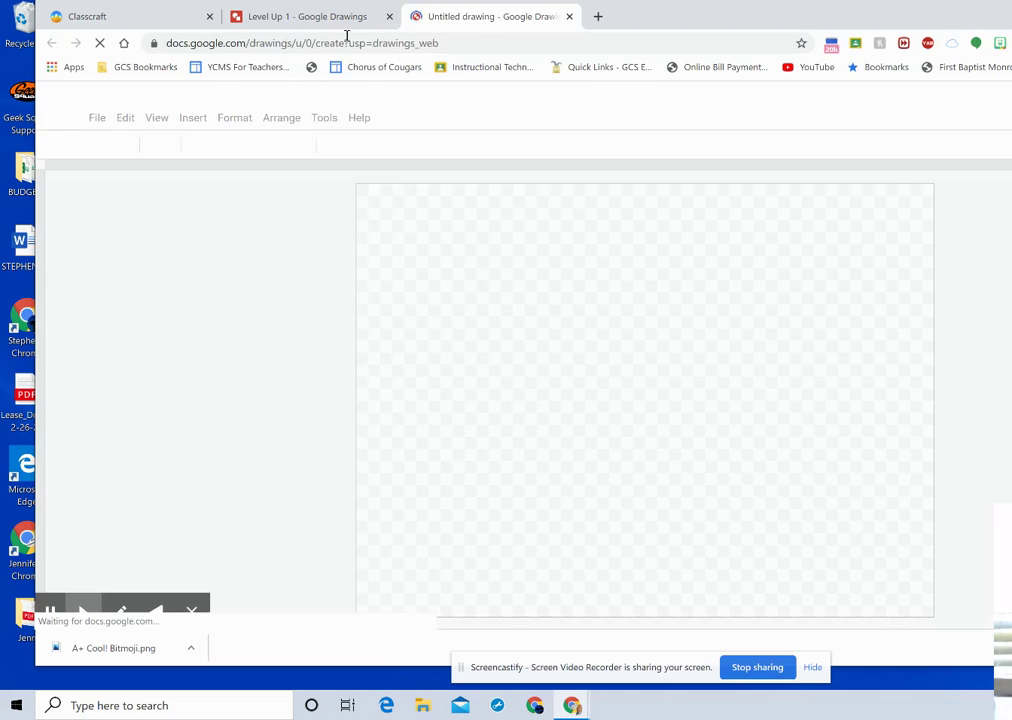
click(389, 16)
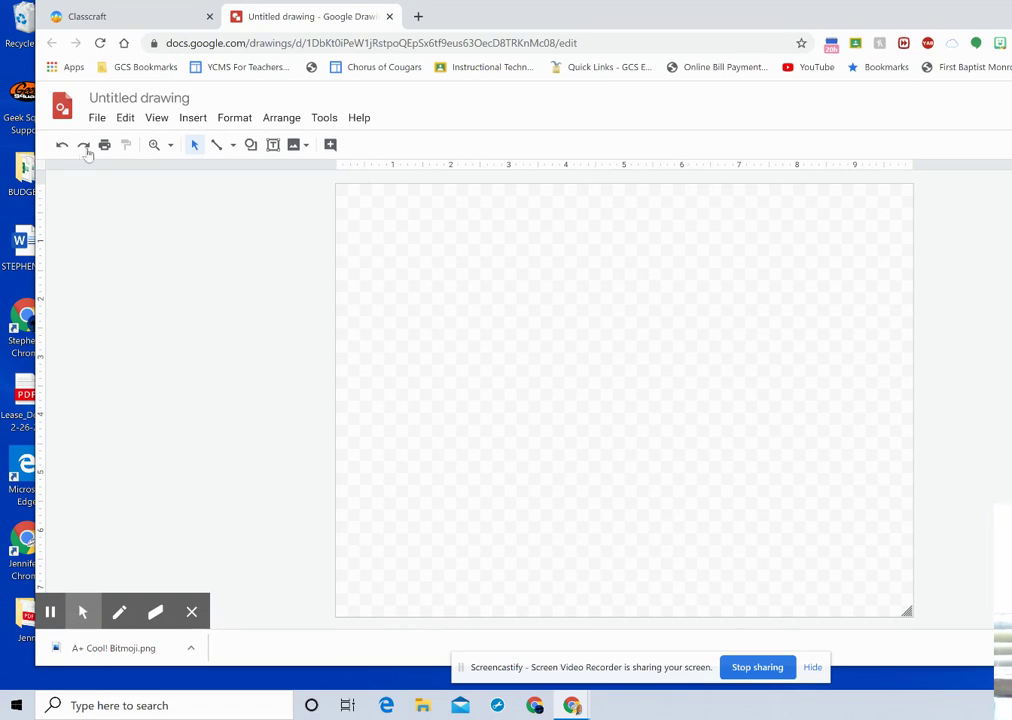
- Set the new drawing's page size to a custom 3 × 3 inches
click(97, 118)
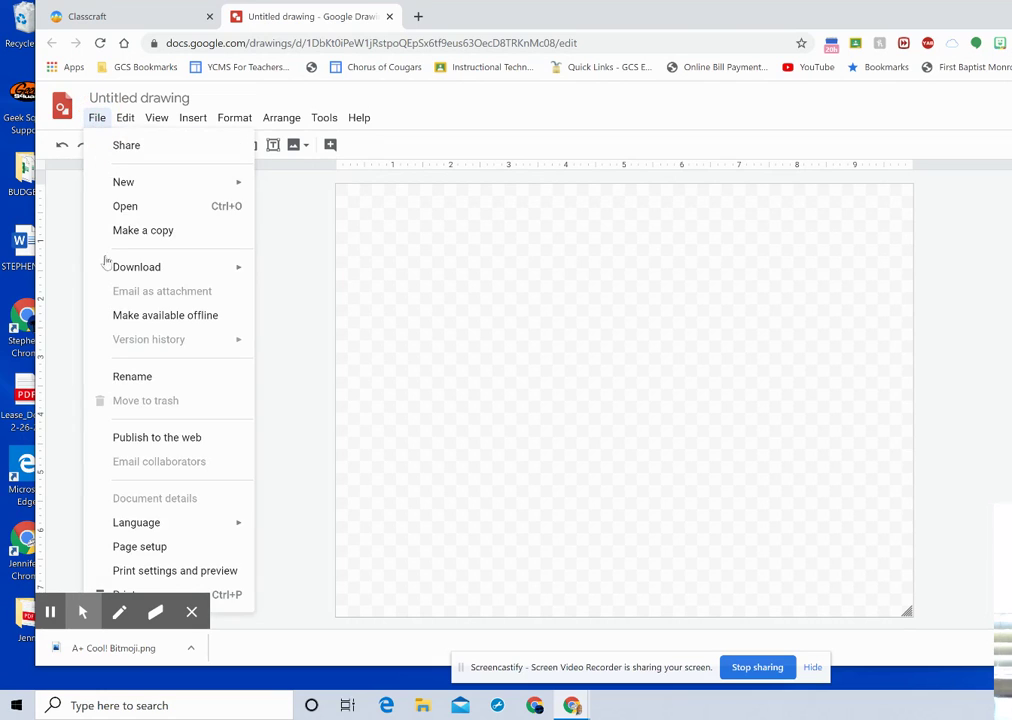
click(140, 548)
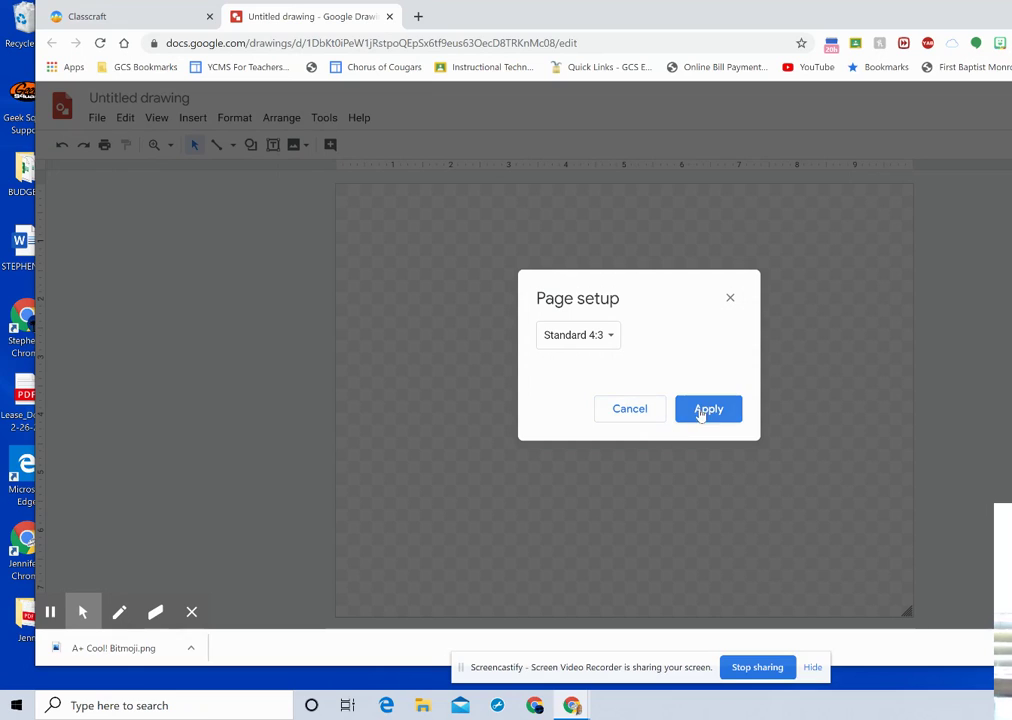
click(601, 336)
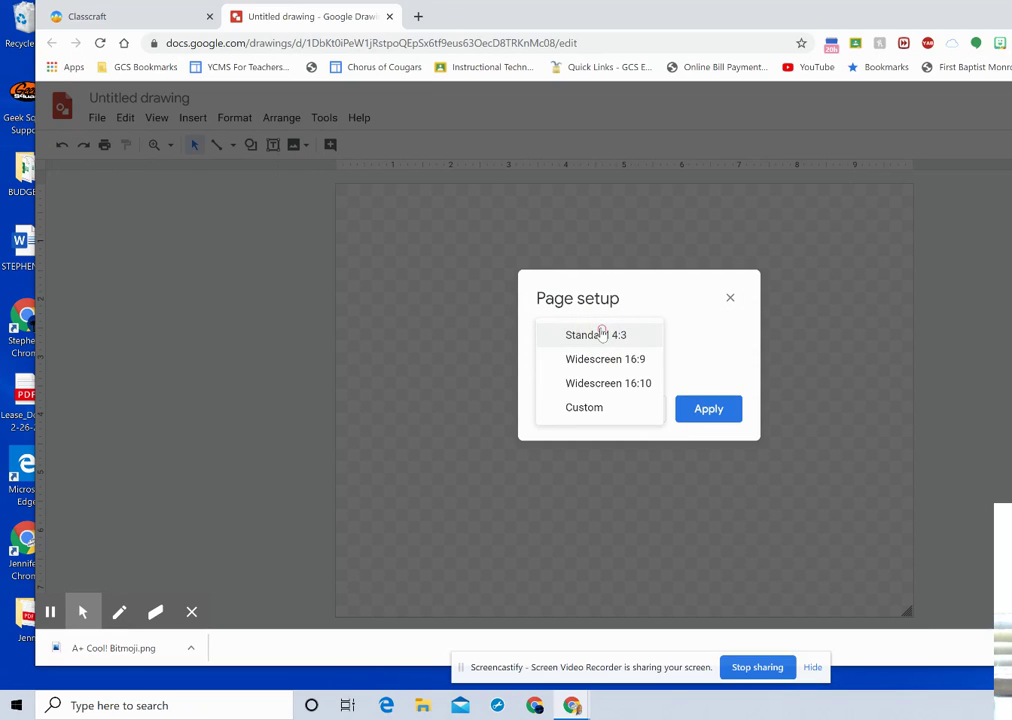
click(595, 411)
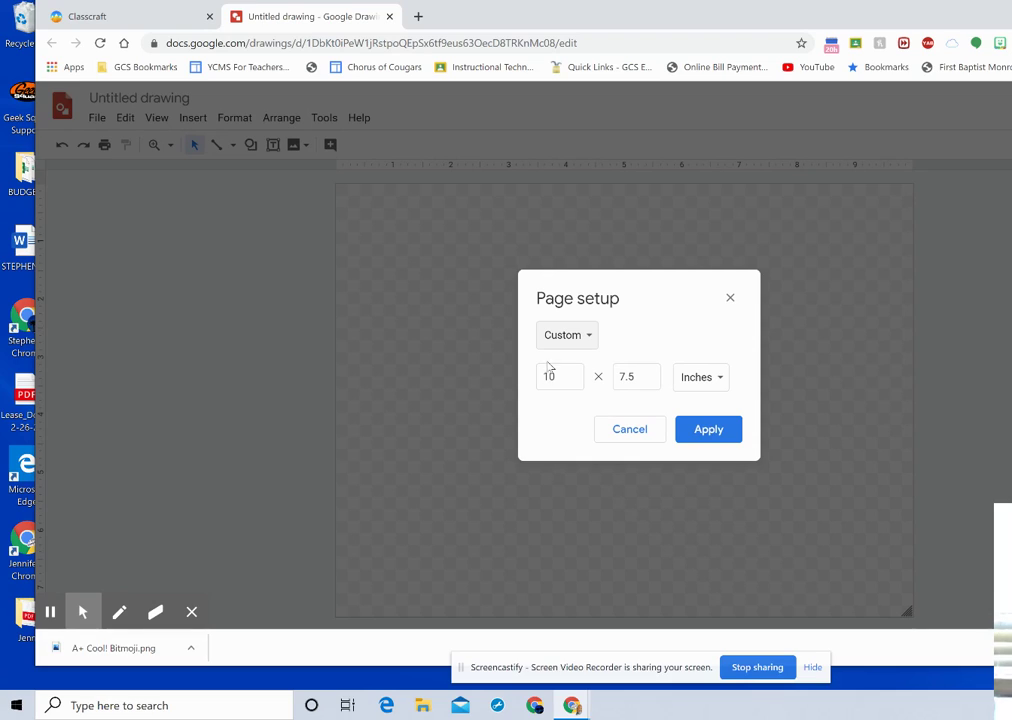
double_click(549, 377)
text(3)
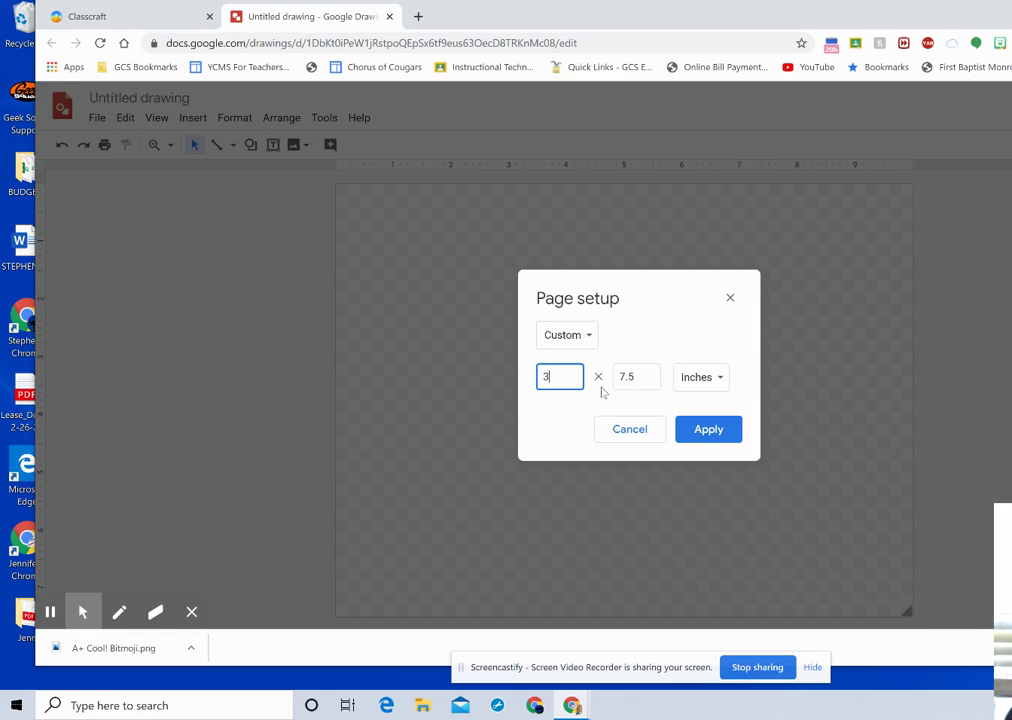
double_click(638, 378)
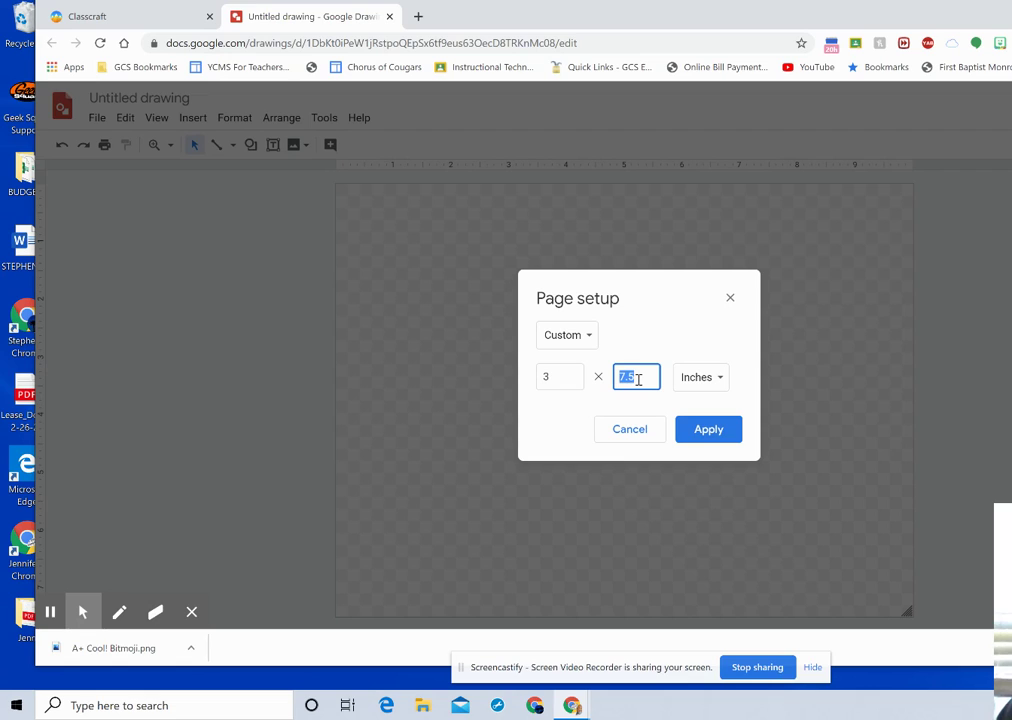
text(3)
key(Return)
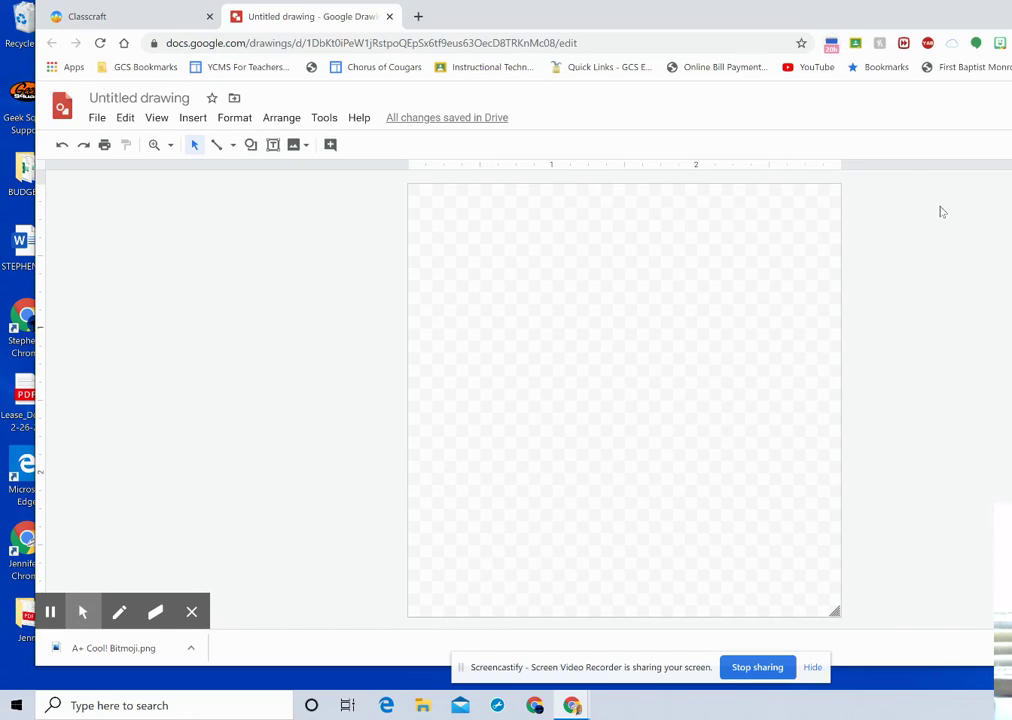
- Browse the Bitmoji categories and insert the "COOL" sticker with the glowing head into the drawing
click(1000, 44)
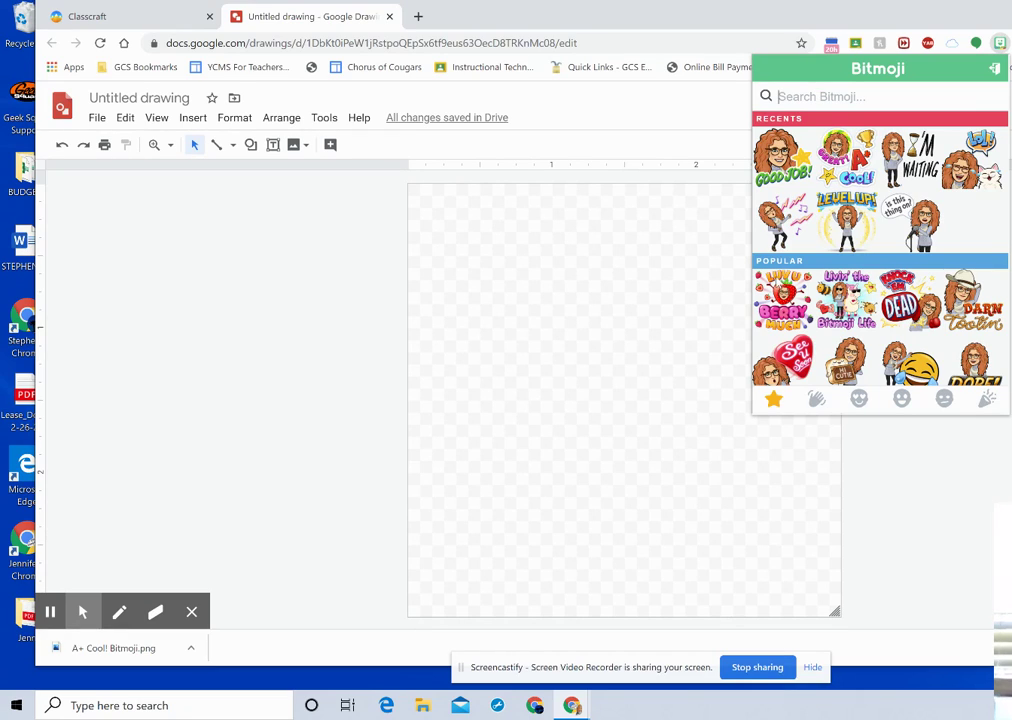
click(816, 399)
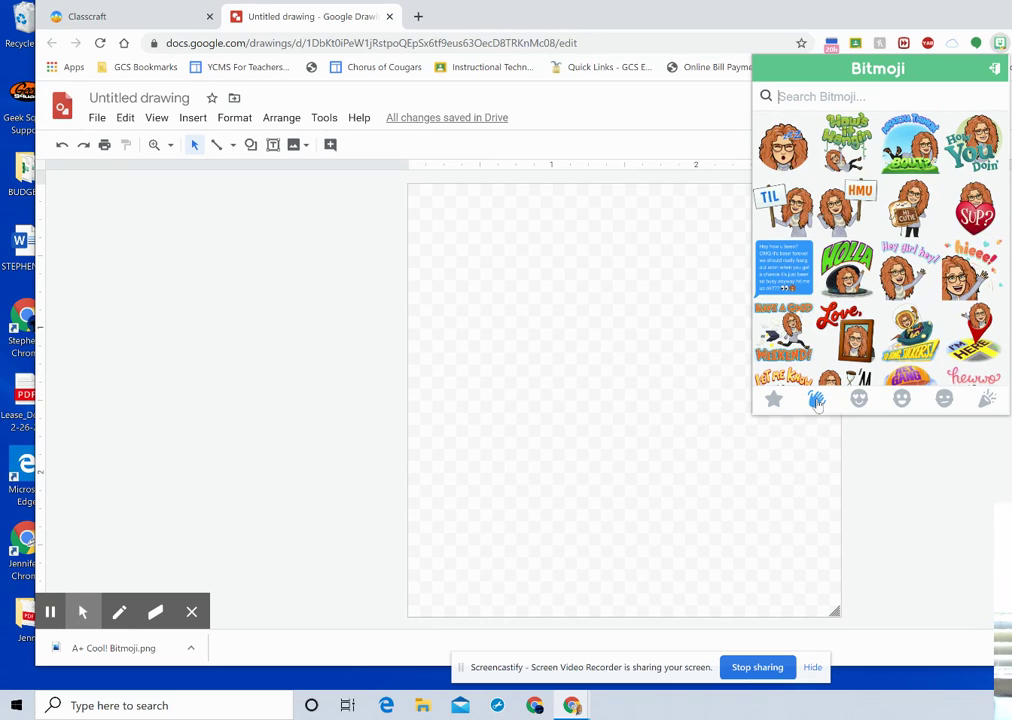
click(866, 401)
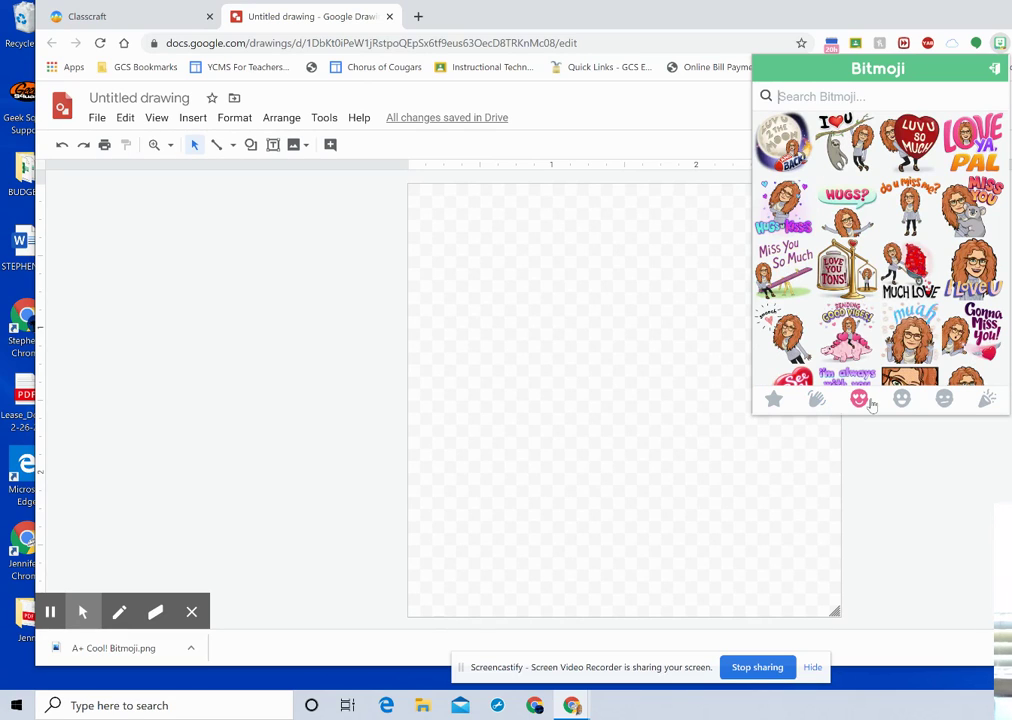
click(903, 400)
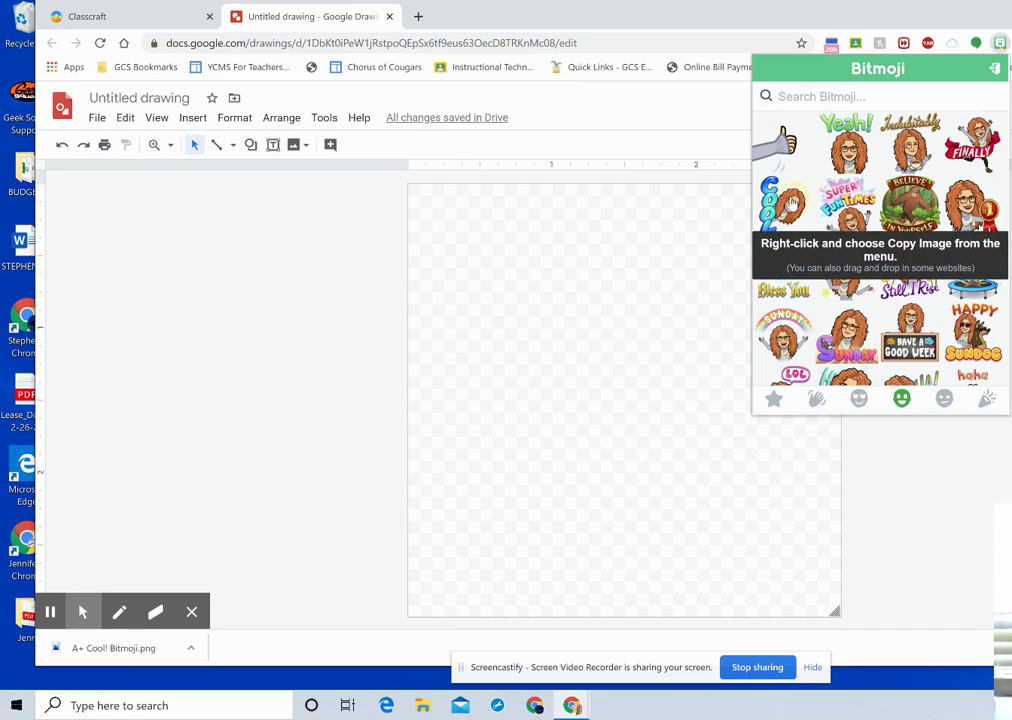
drag(790, 203, 598, 343)
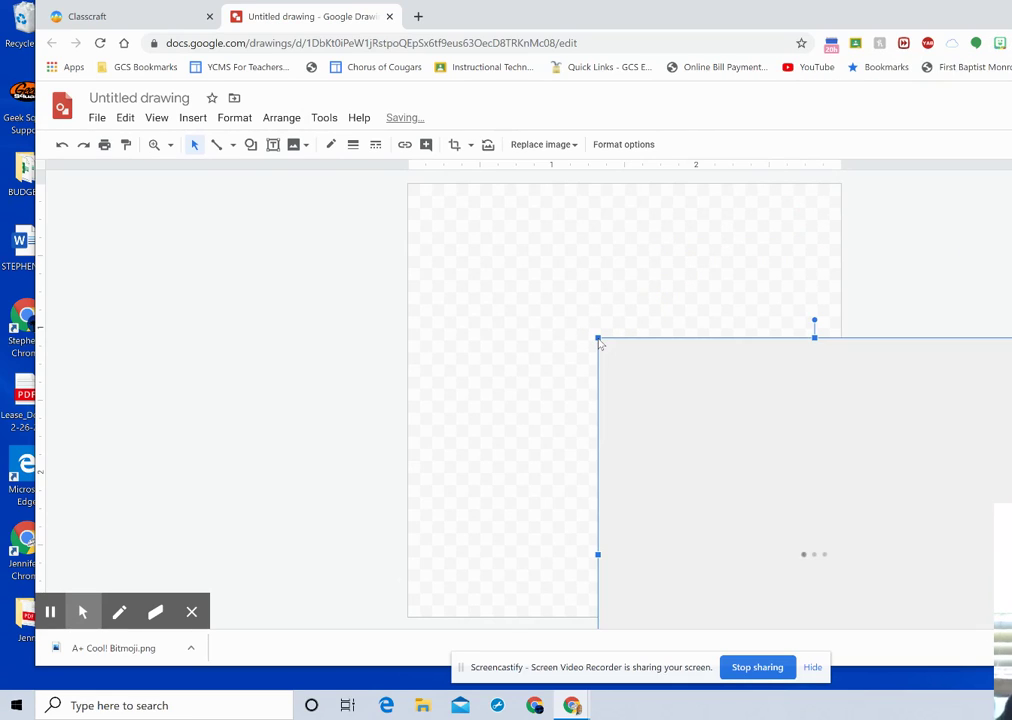
- Align the COOL Bitmoji with the page, shrink it to about 2 inches square and center it on the canvas
click(785, 465)
drag(757, 450, 591, 313)
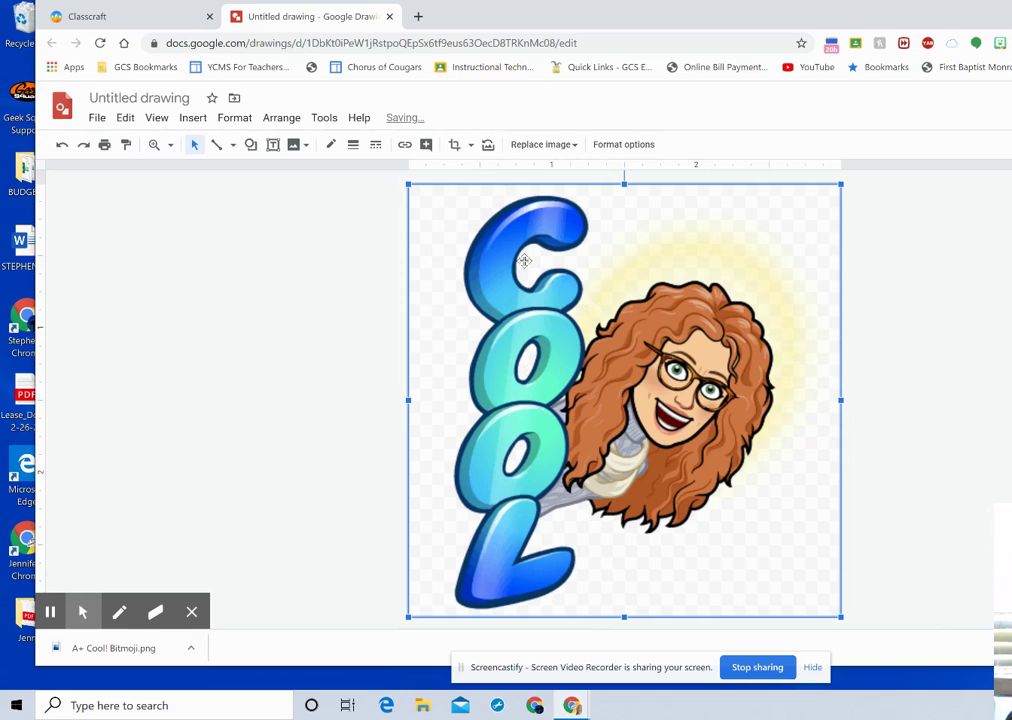
drag(407, 183, 590, 325)
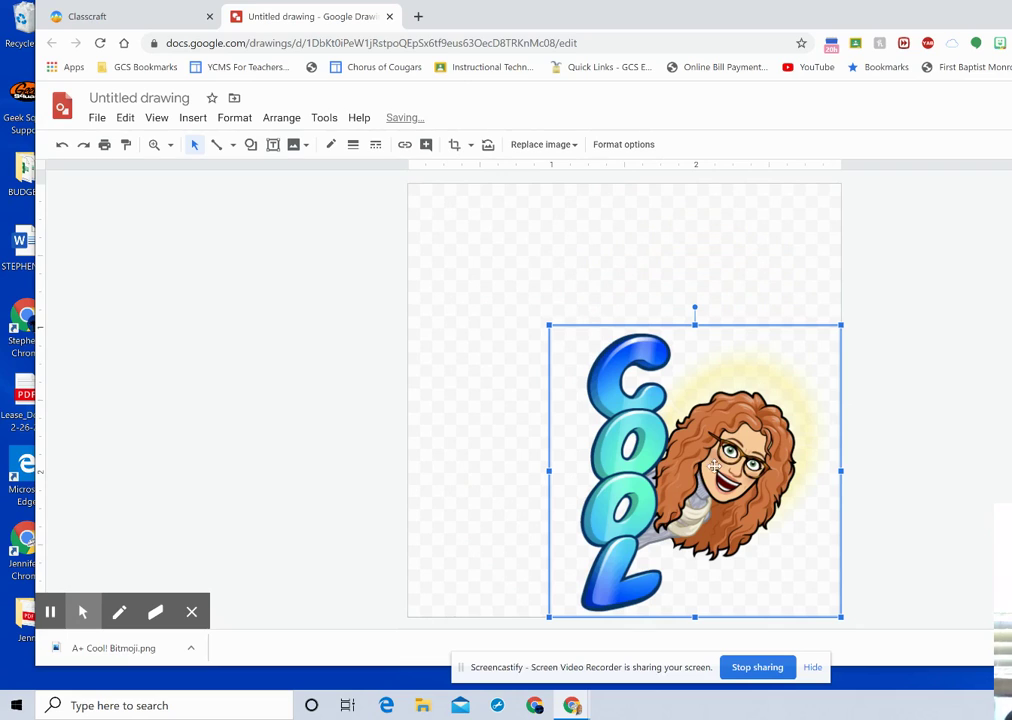
drag(710, 460, 646, 397)
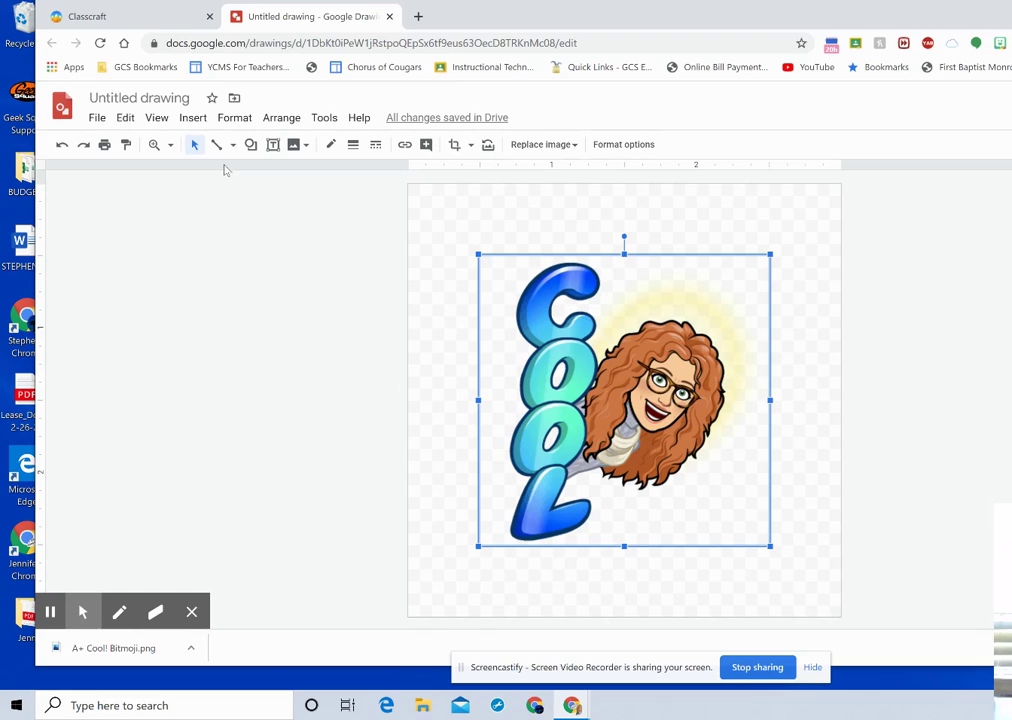
- Draw a bevel shape about 3 inches square that covers the whole canvas
click(251, 146)
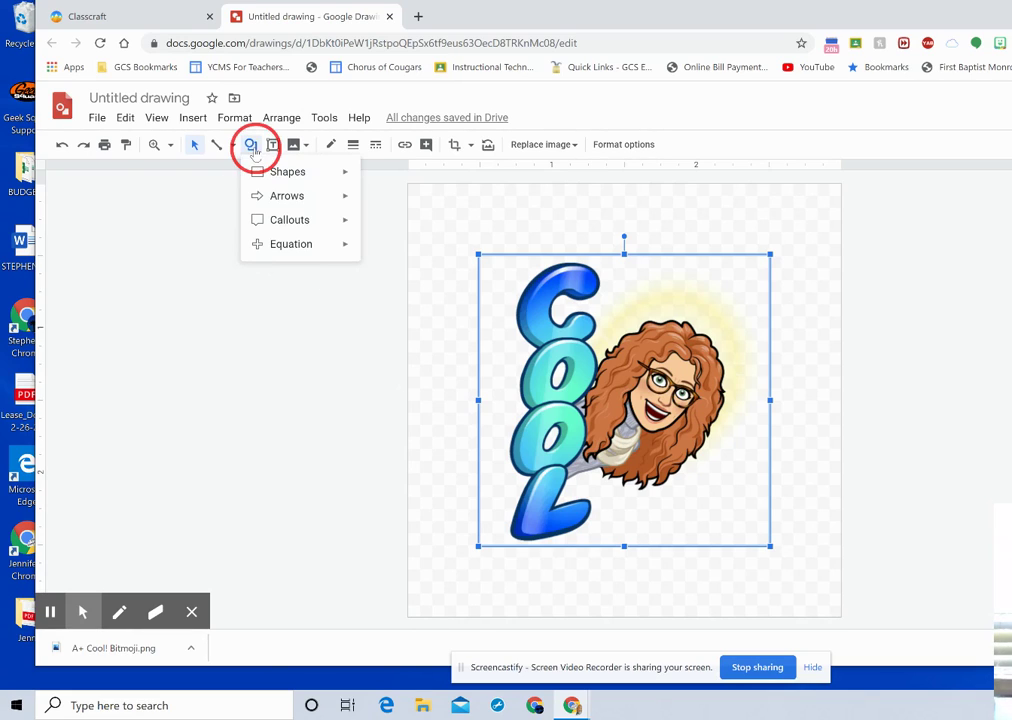
mouse_move(264, 177)
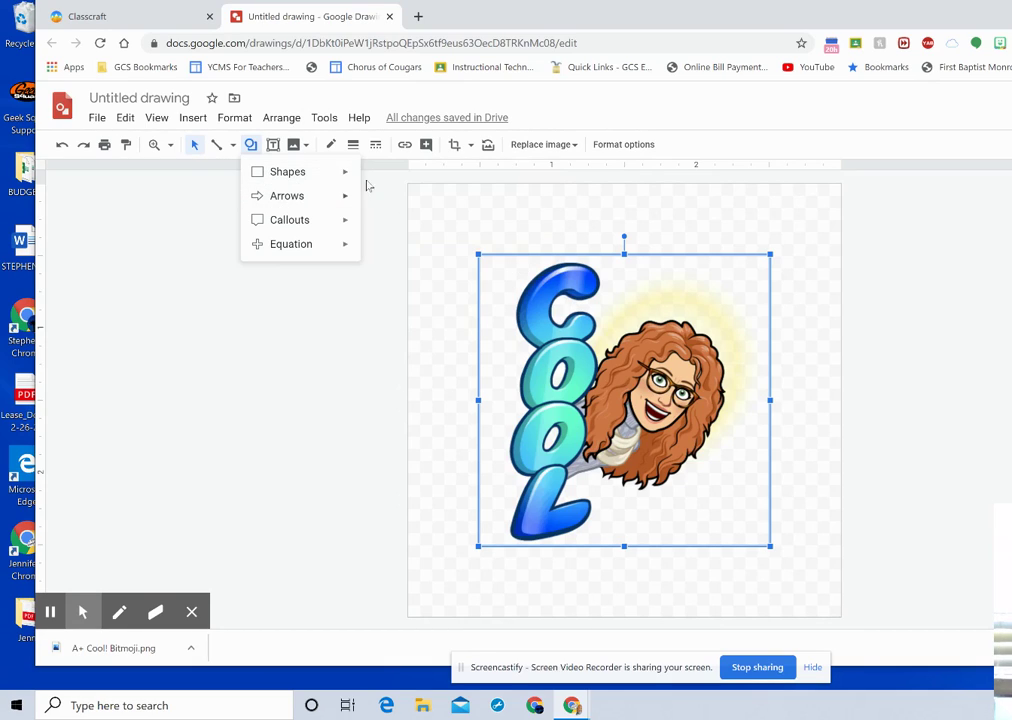
mouse_move(343, 172)
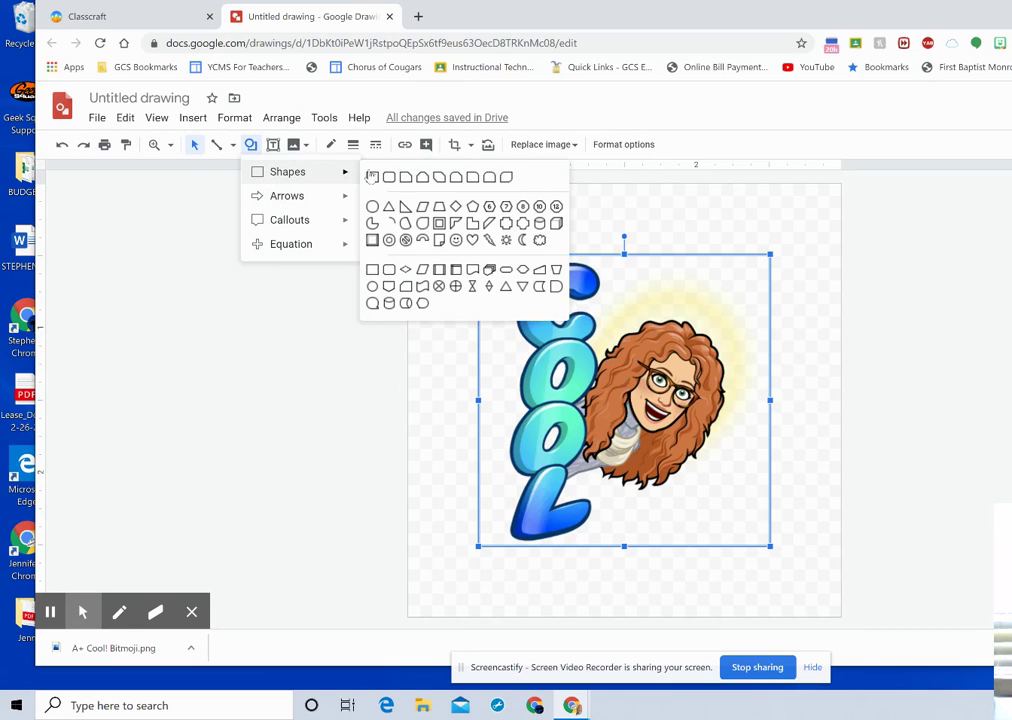
click(373, 243)
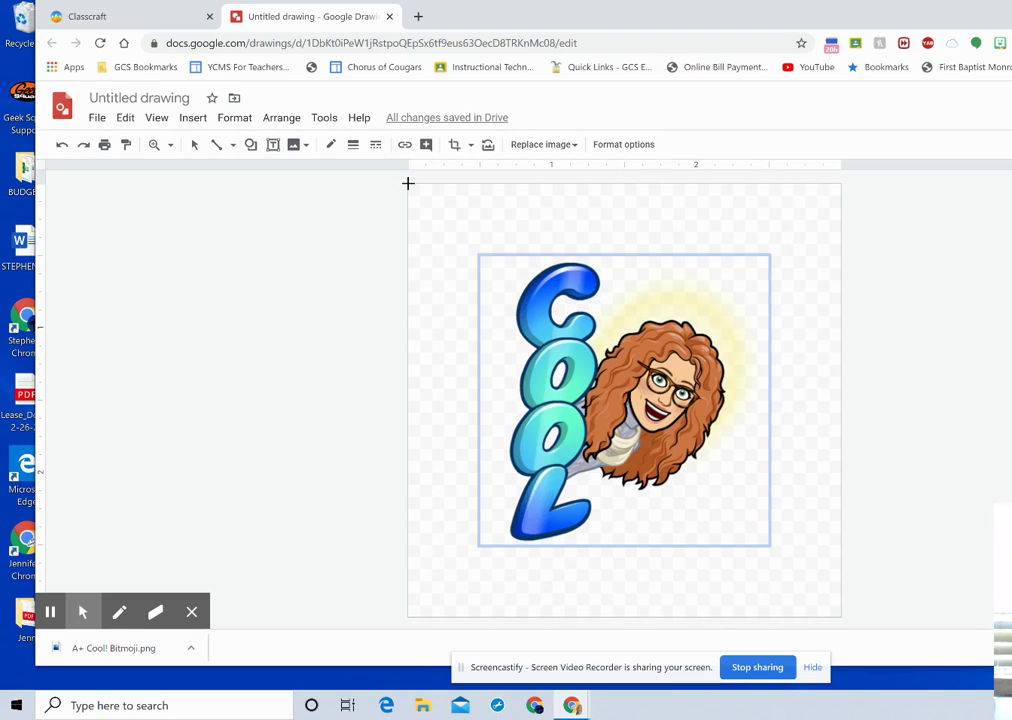
drag(408, 183, 815, 612)
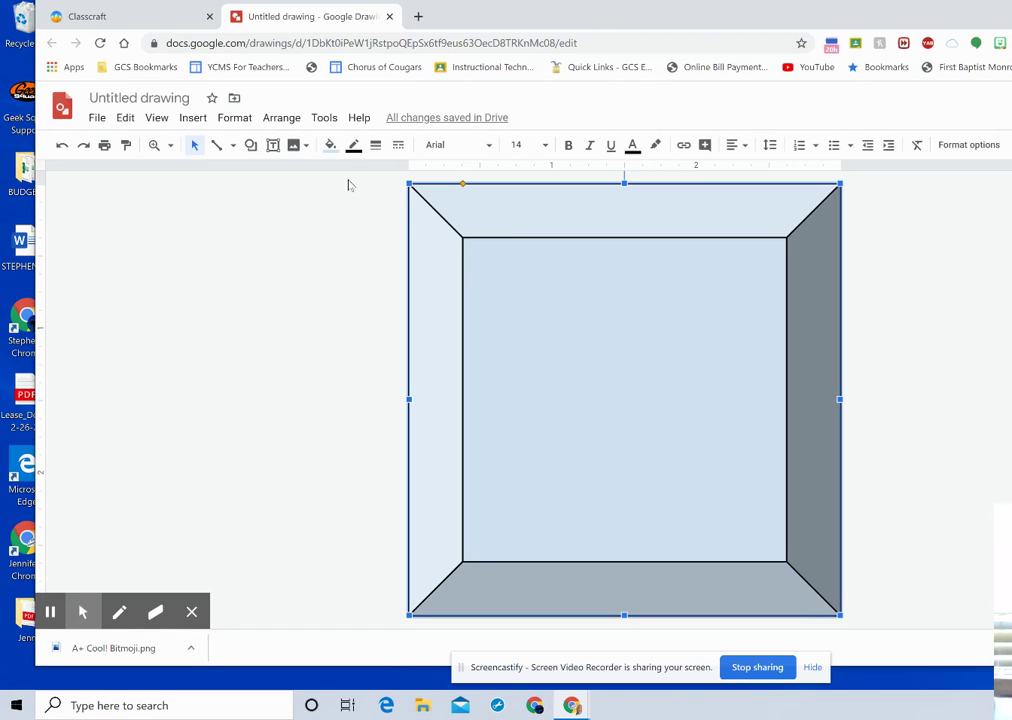
- Fill the bevel shape with the dark red radial gradient
click(332, 146)
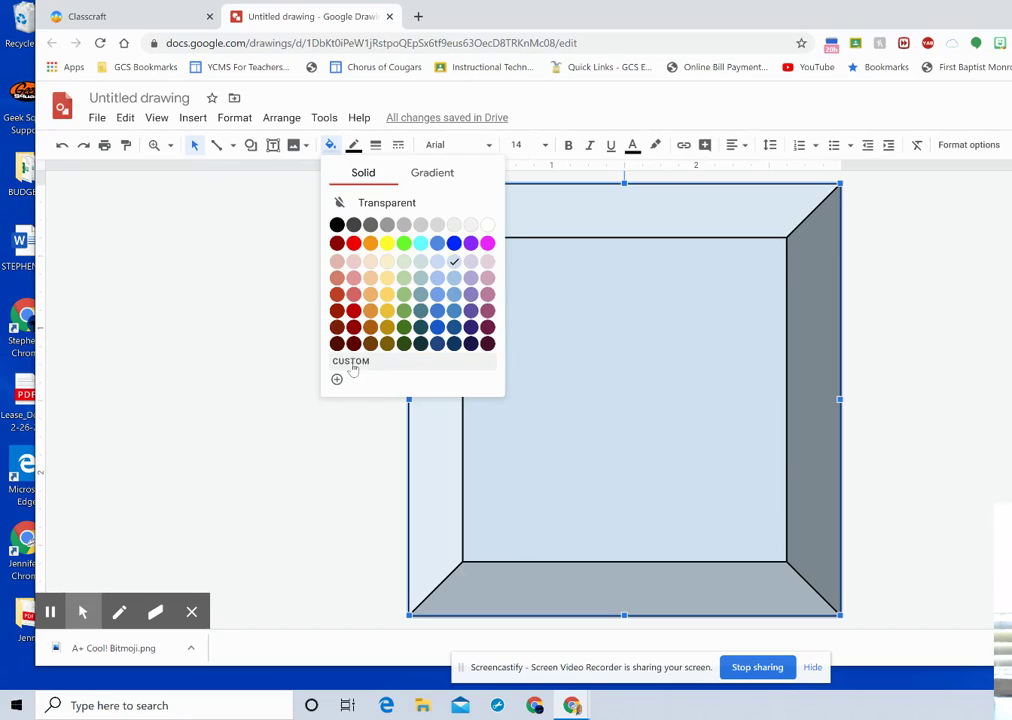
click(429, 177)
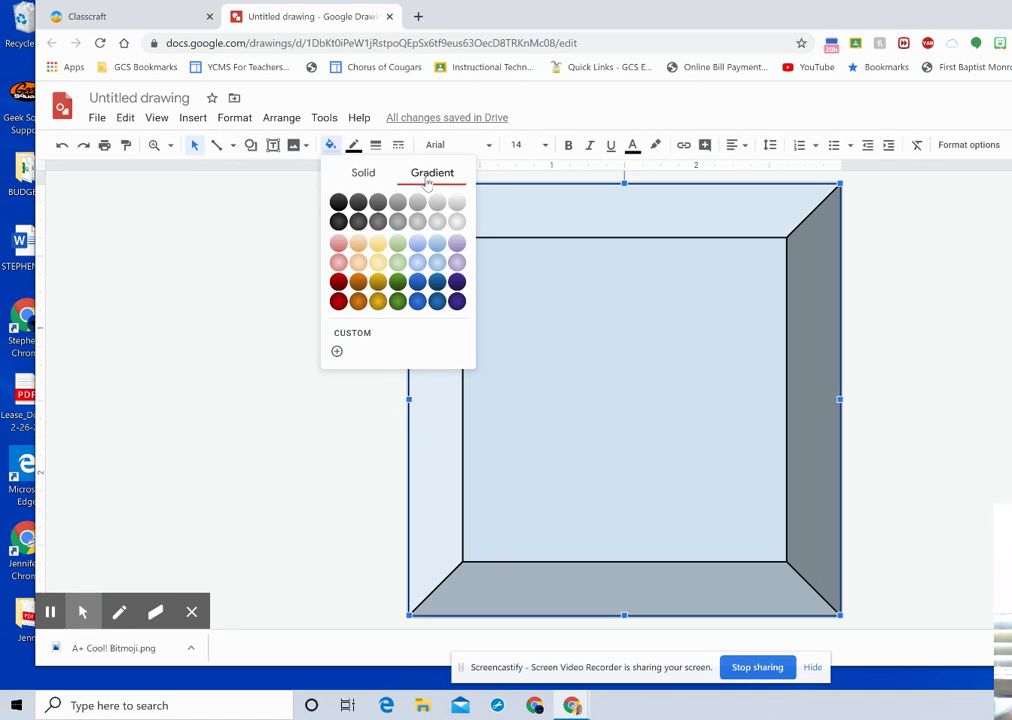
click(338, 283)
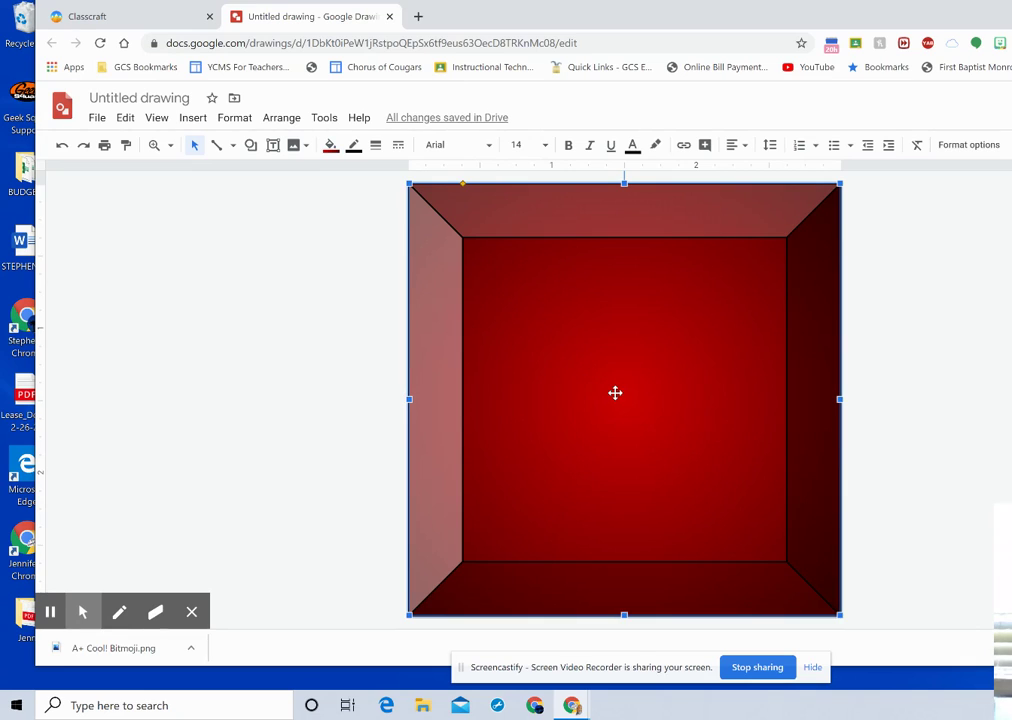
- Send the bevel shape to the back, behind the COOL Bitmoji
right_click(615, 217)
mouse_move(718, 452)
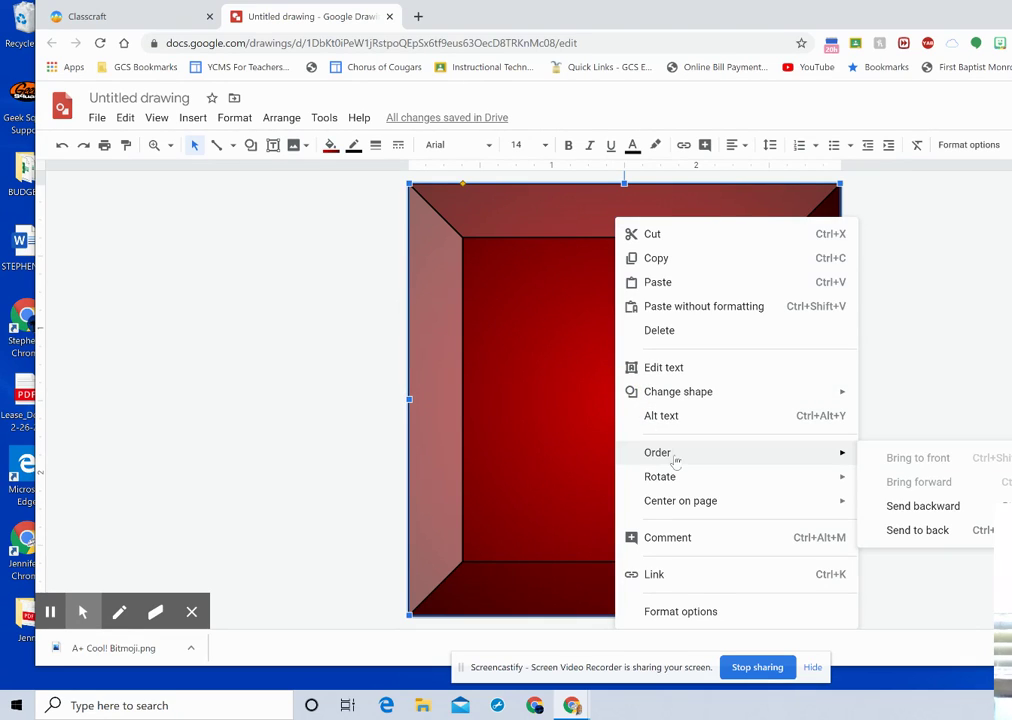
click(897, 530)
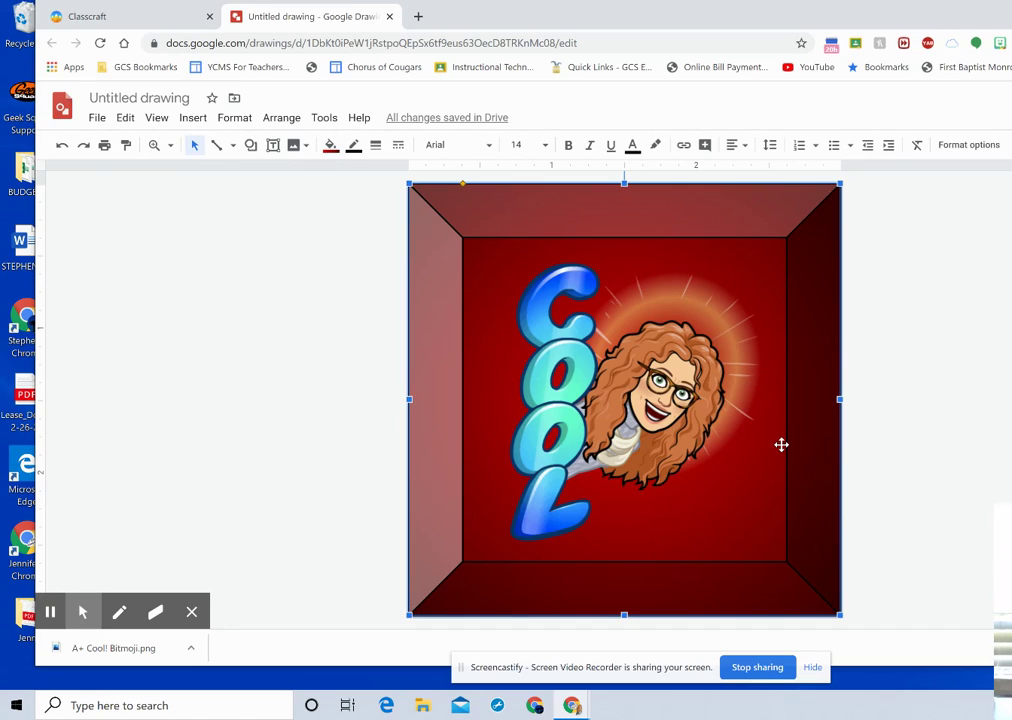
- Try the dark orange linear gradient on the bevel shape, and replace it with the dark blue linear gradient
click(329, 145)
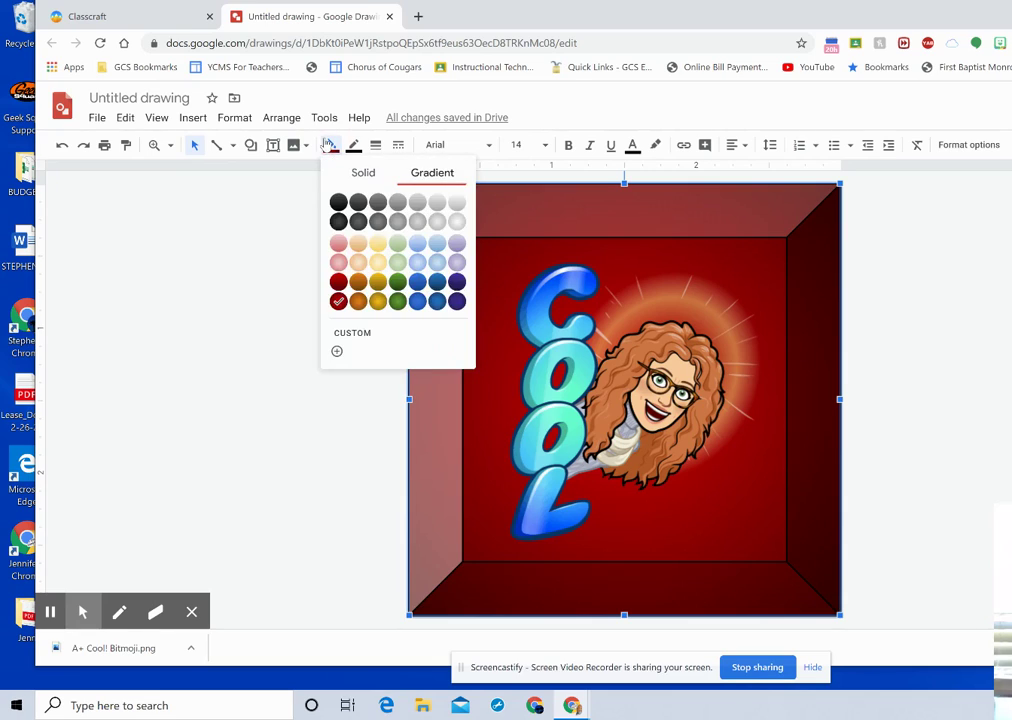
click(358, 281)
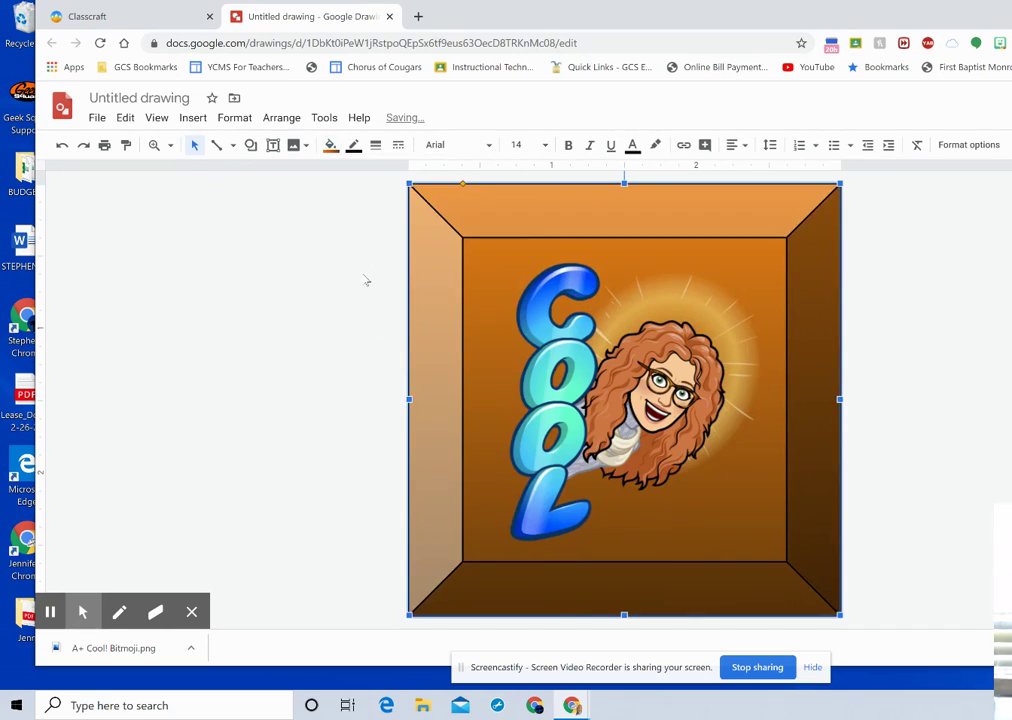
click(330, 145)
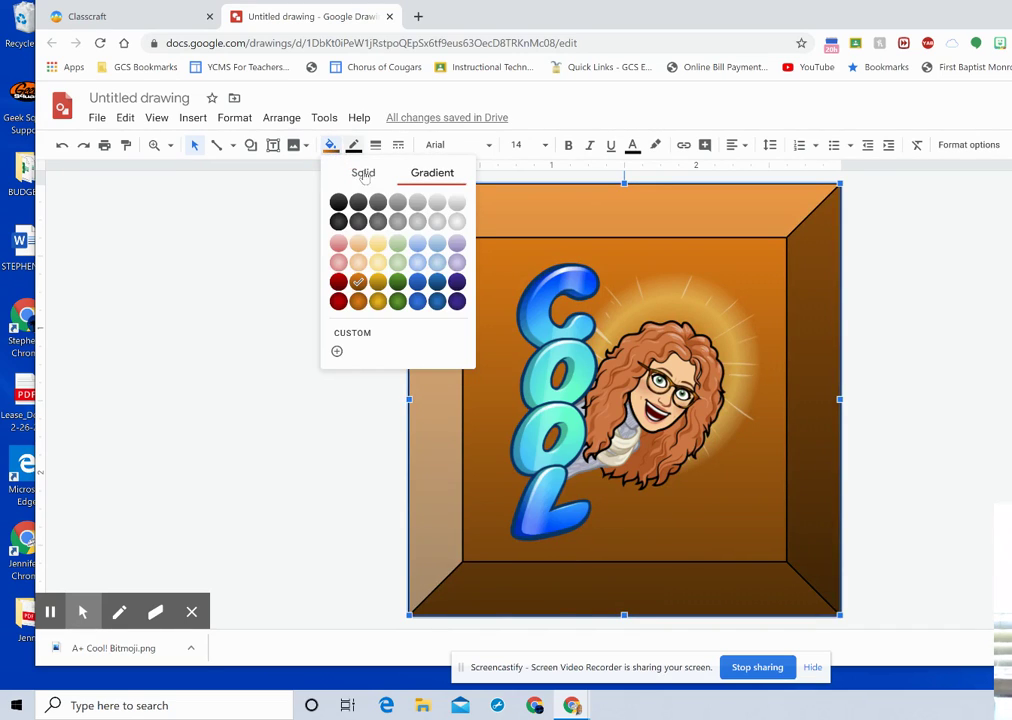
click(438, 284)
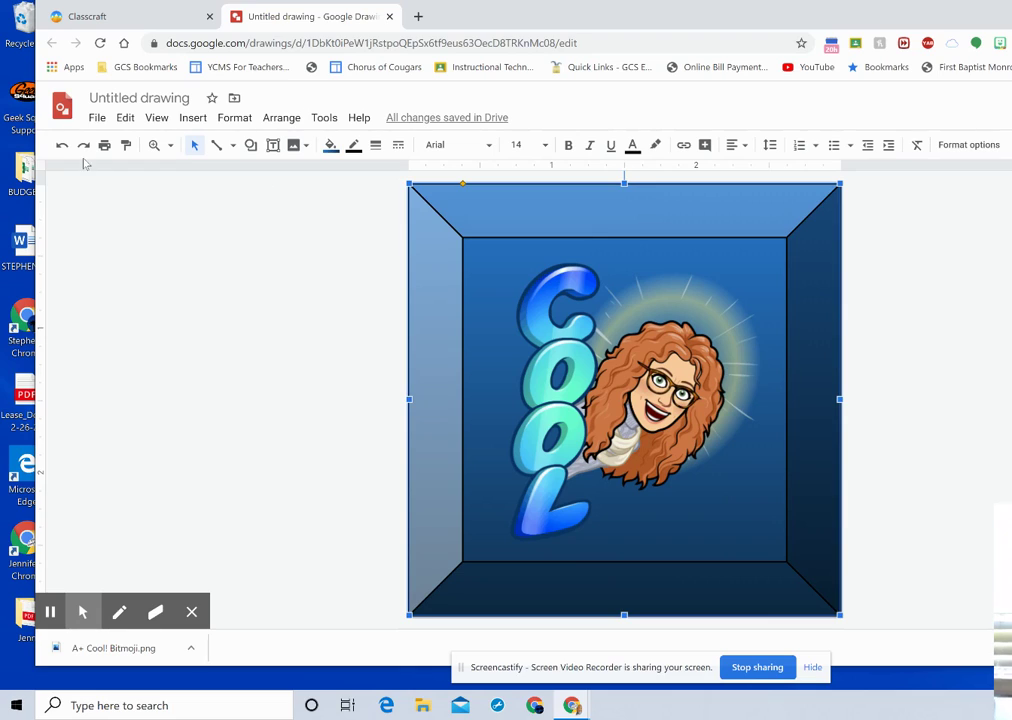
- Rename the untitled drawing as Cool Mrs. G 1
click(102, 97)
click(102, 97)
triple_click(102, 97)
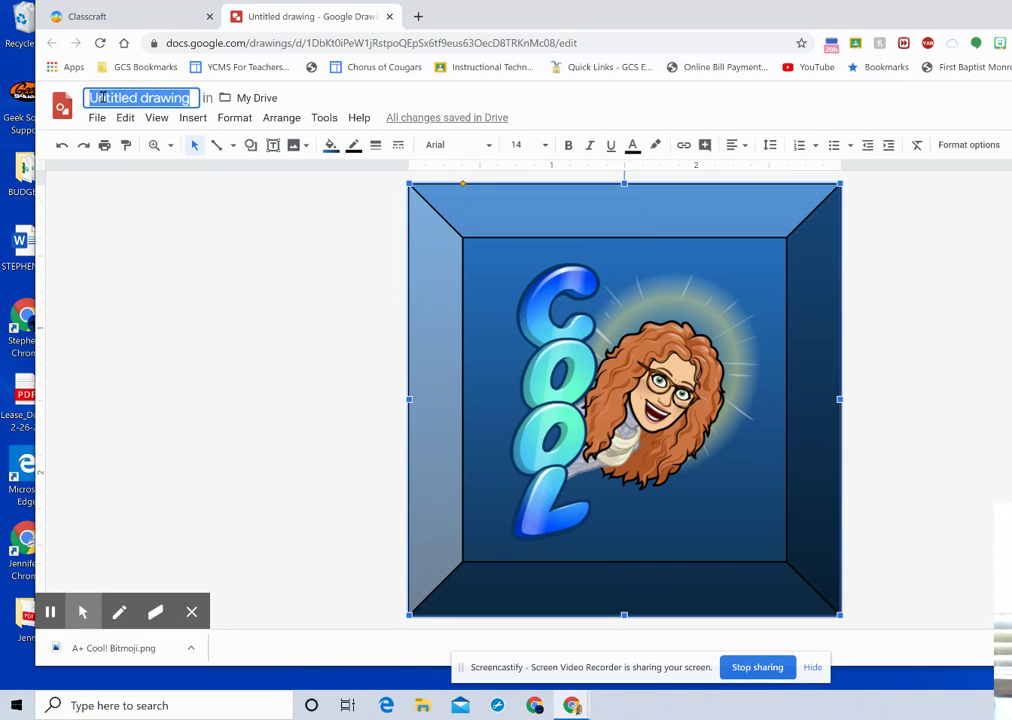
text(Co)
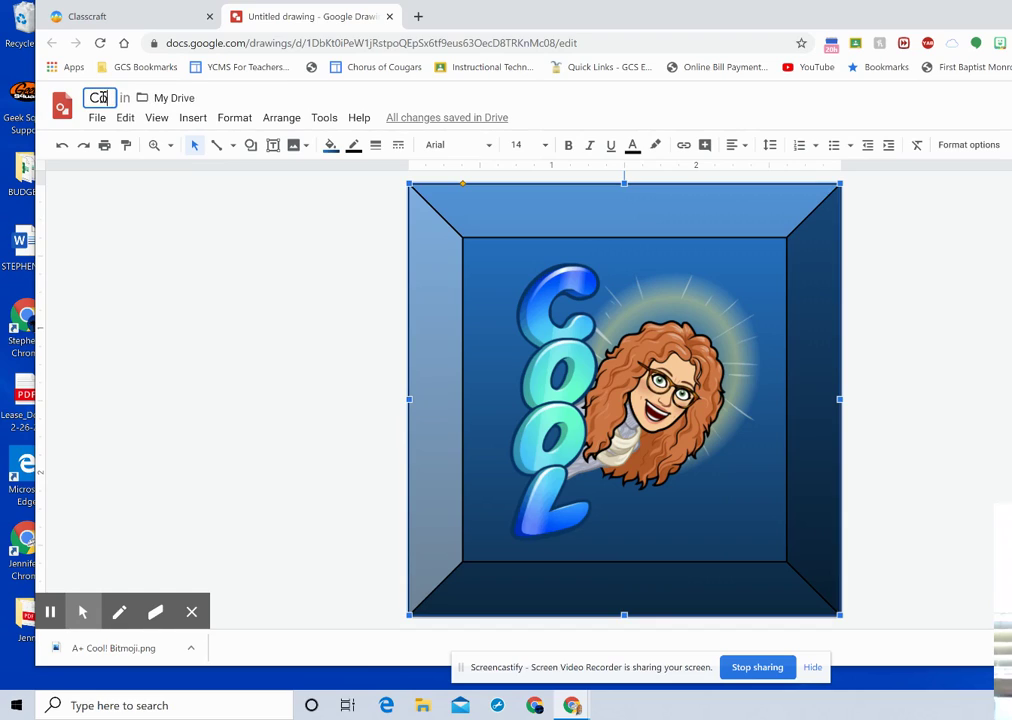
text(ol Mrs. G 1)
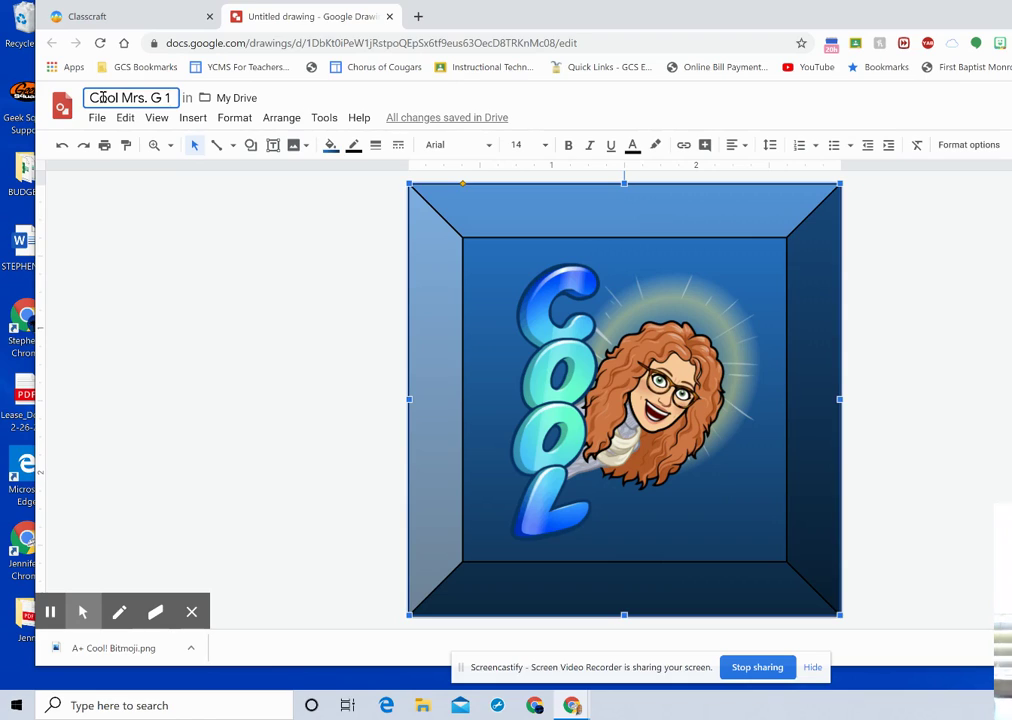
key(Return)
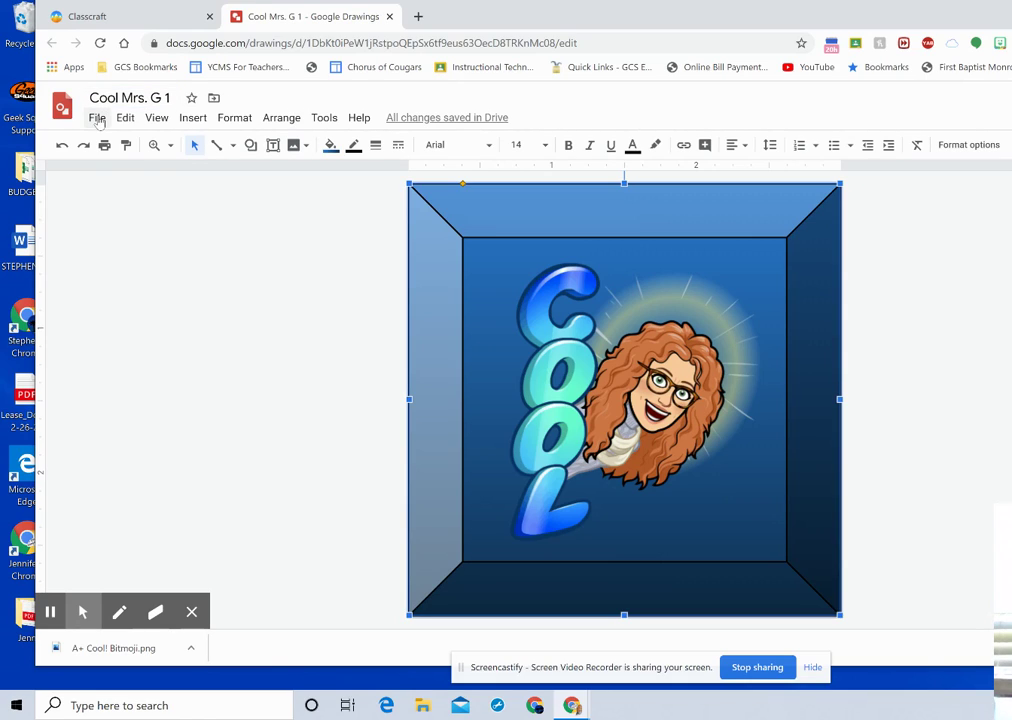
- Download the finished badge drawing as a PNG image
click(97, 118)
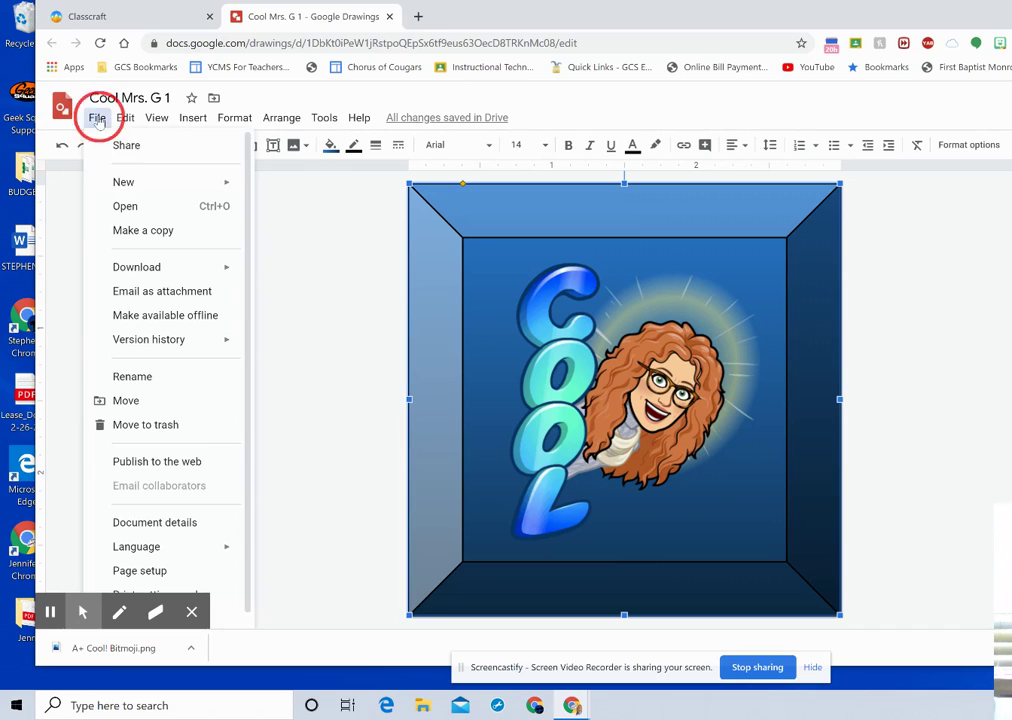
mouse_move(133, 276)
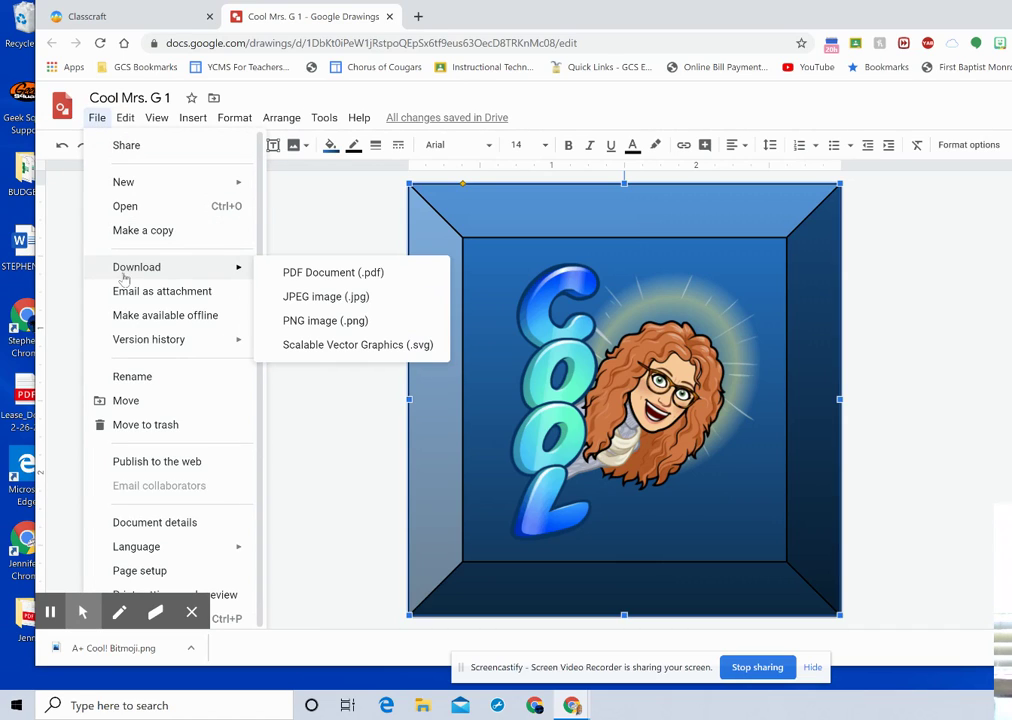
click(295, 322)
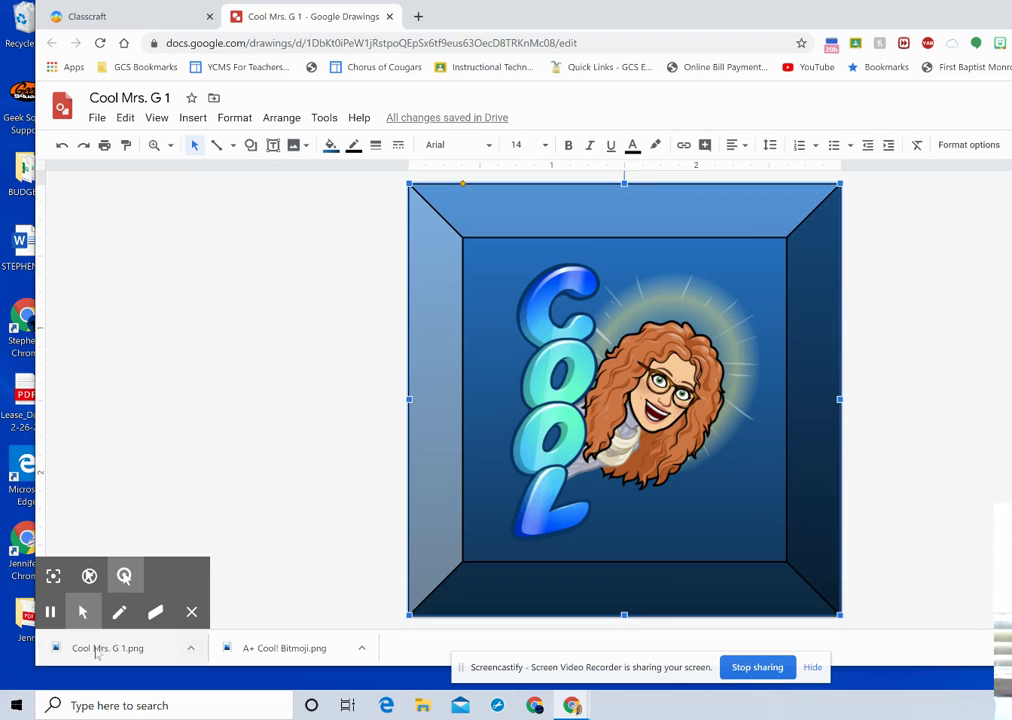
- Show the downloaded badge PNG in its folder and move it from Downloads into the Bitmojis folder, then return to the drawing
click(192, 649)
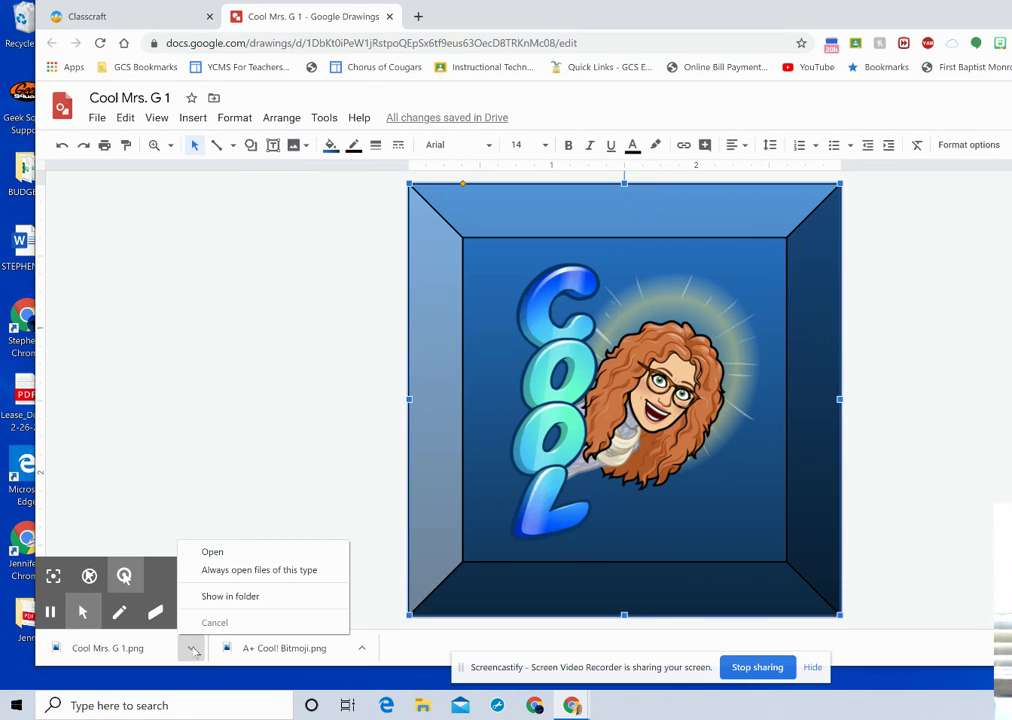
click(230, 596)
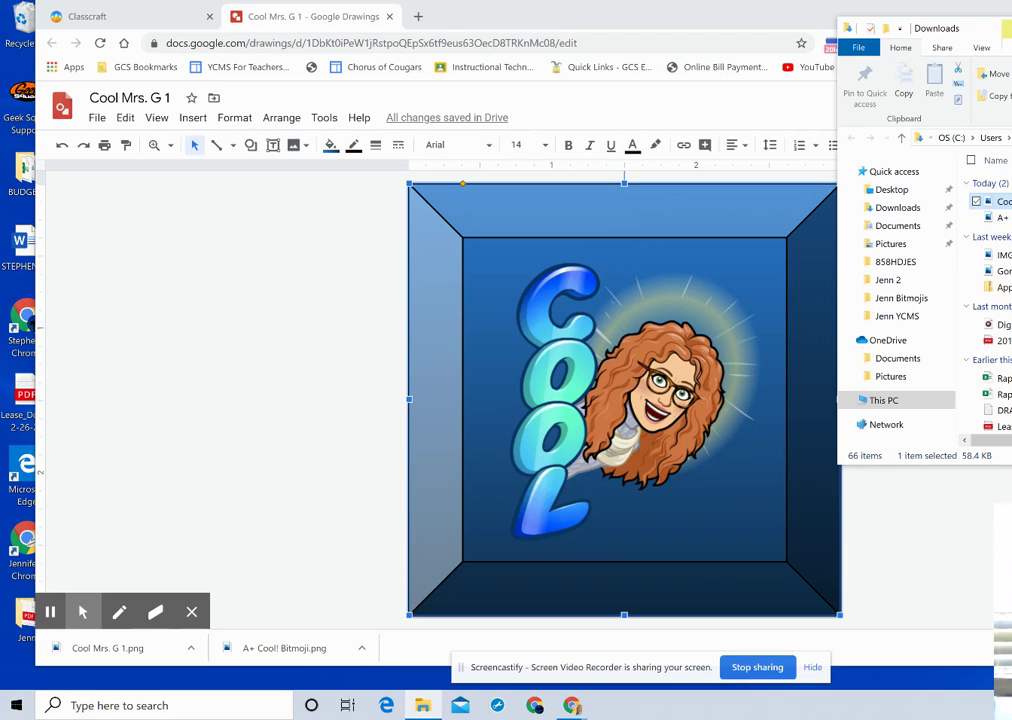
drag(1000, 202, 920, 304)
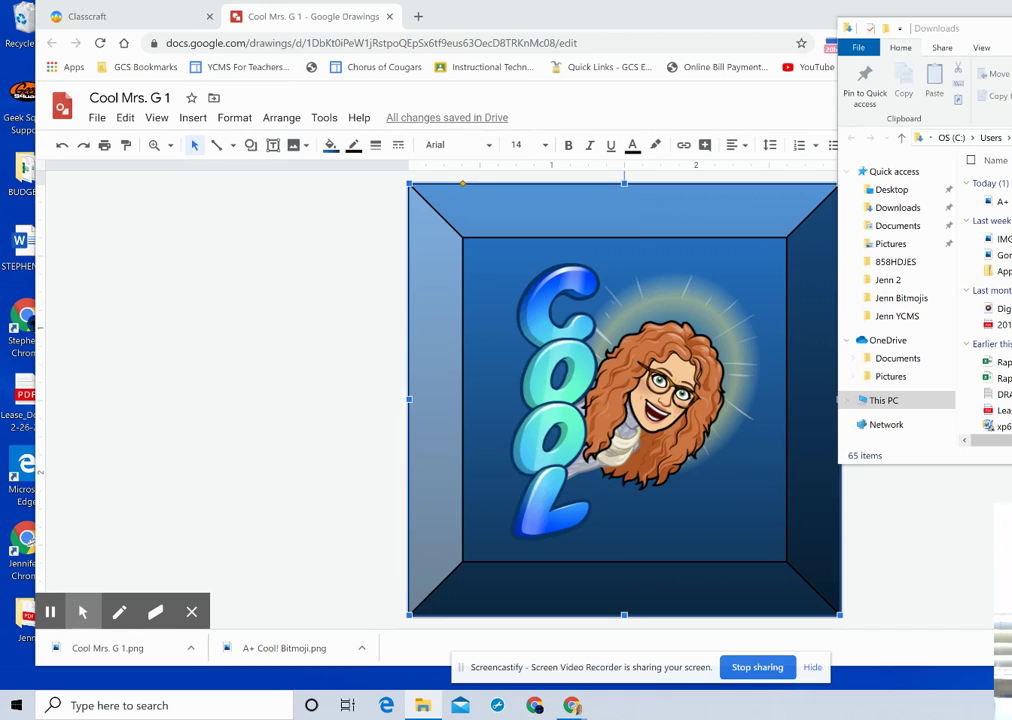
key(alt+Tab)
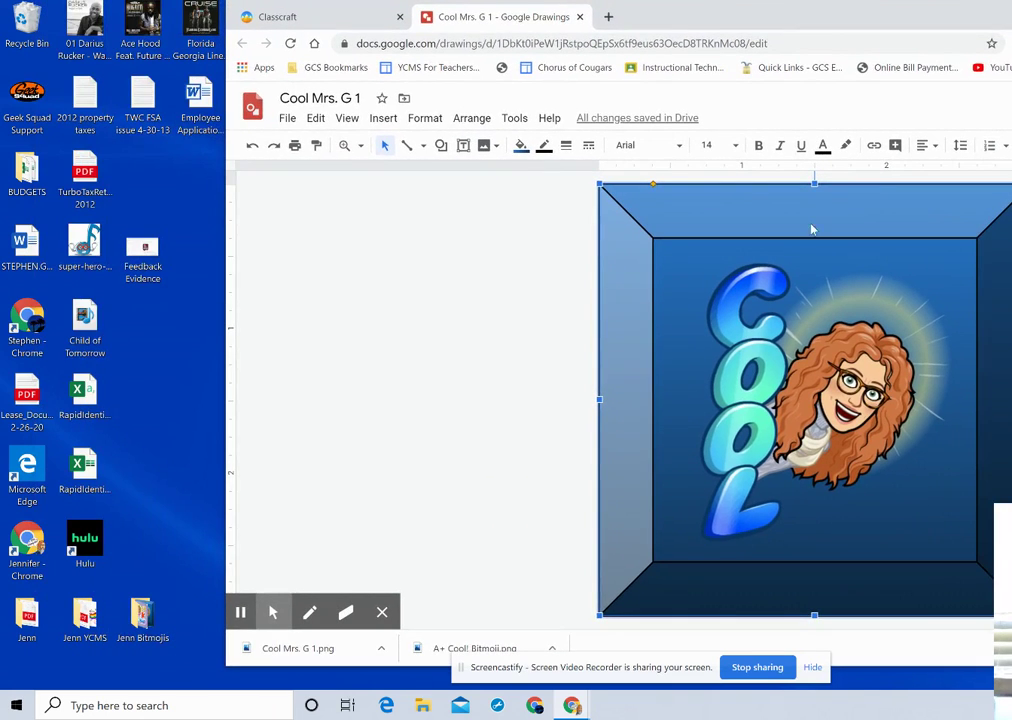
- Open the Bitmojis folder on the desktop to check its images, and return to the drawing
click(145, 620)
double_click(145, 620)
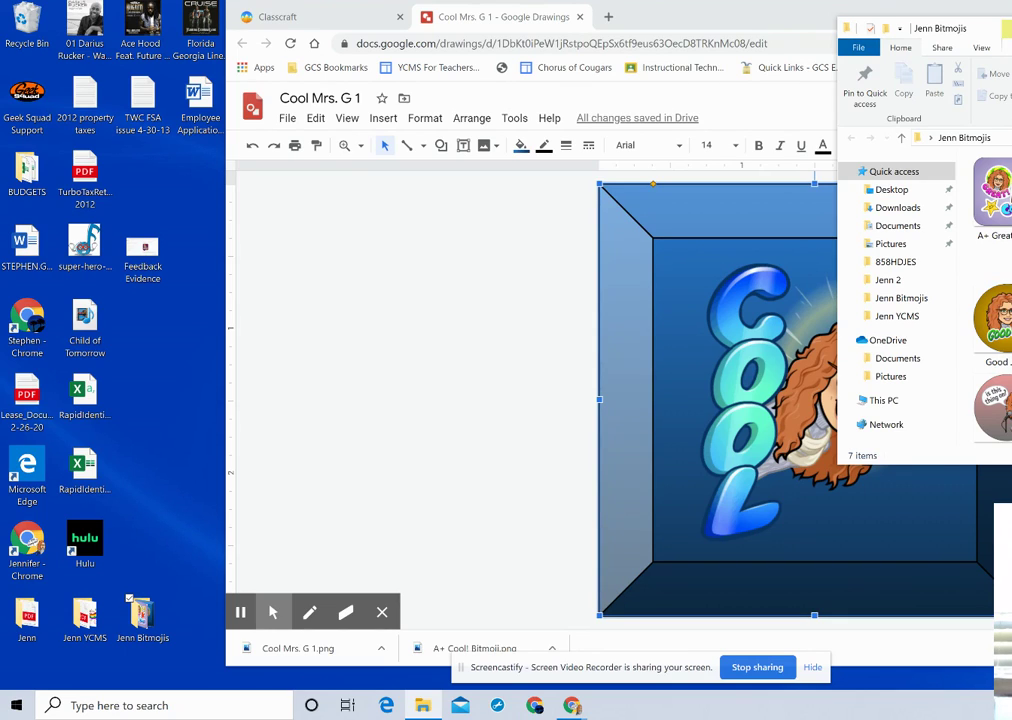
key(alt+Tab)
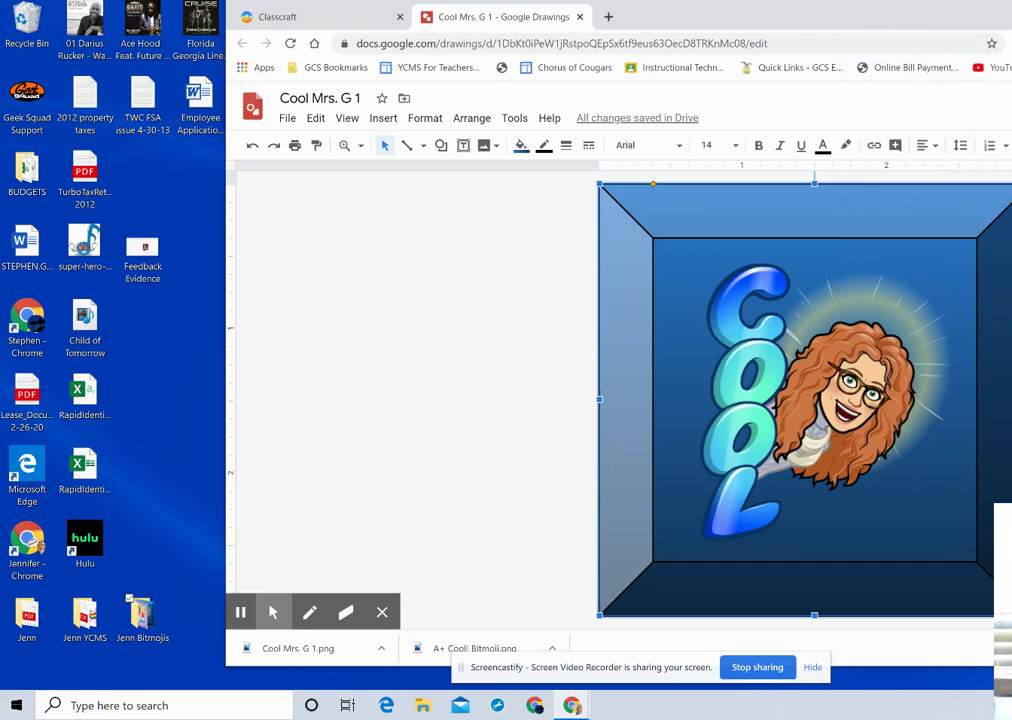
- Bring the whole badge into view in the browser window and deselect the bevel shape
double_click(865, 18)
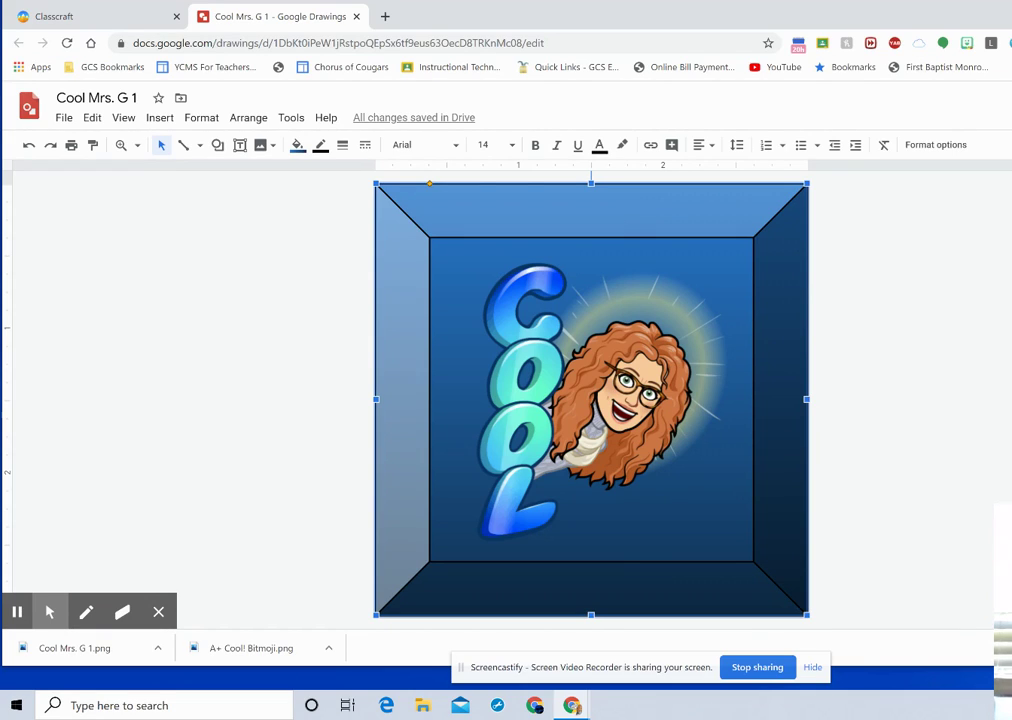
click(981, 373)
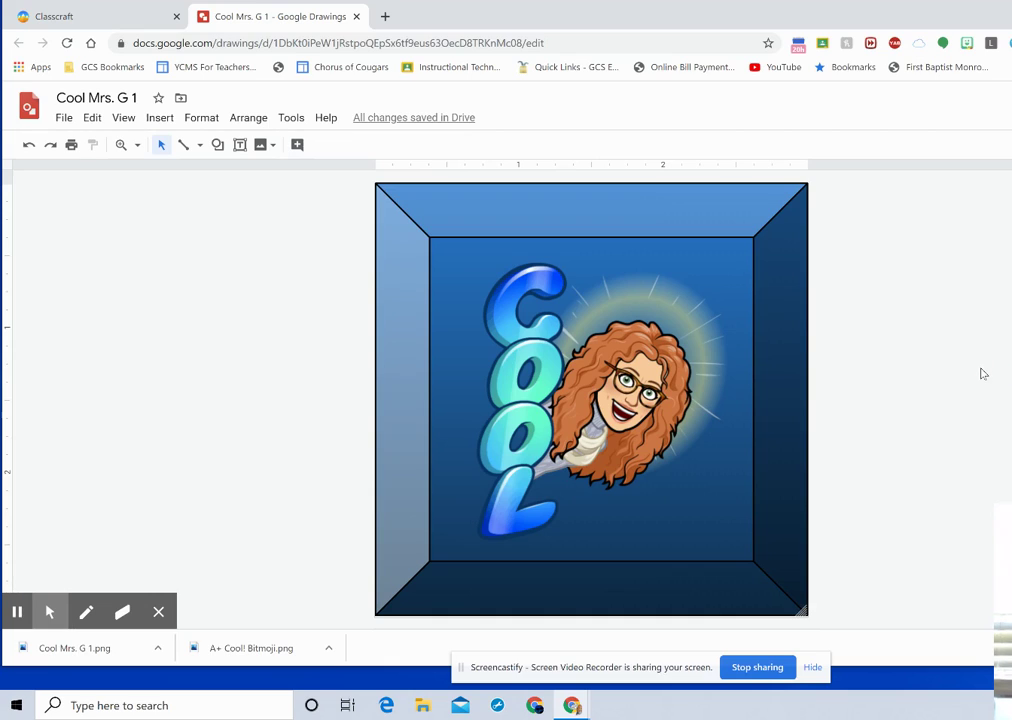